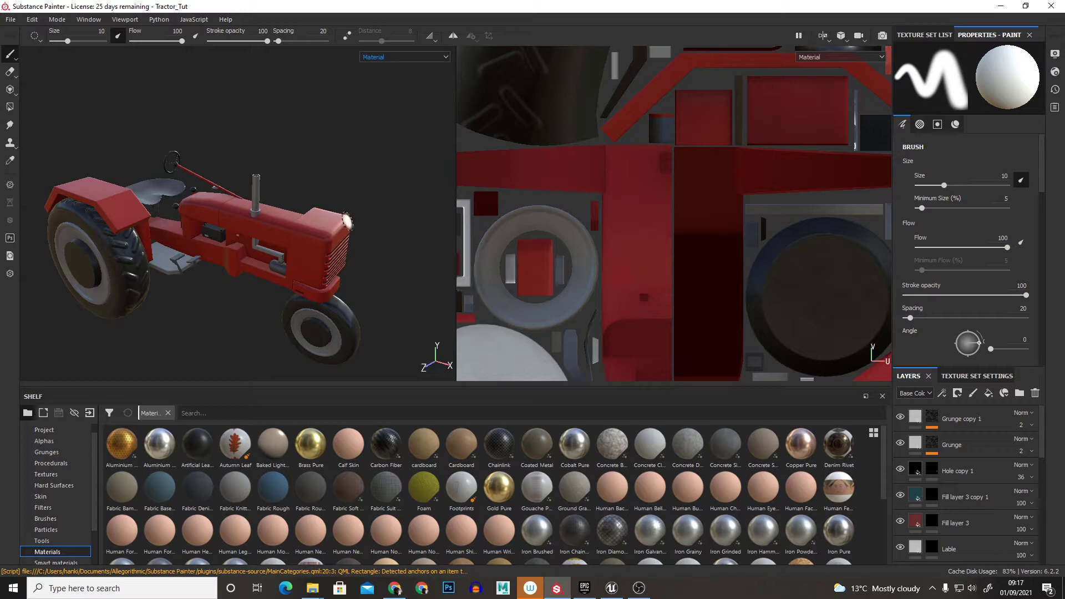
left_click(10, 18)
left_click(319, 100)
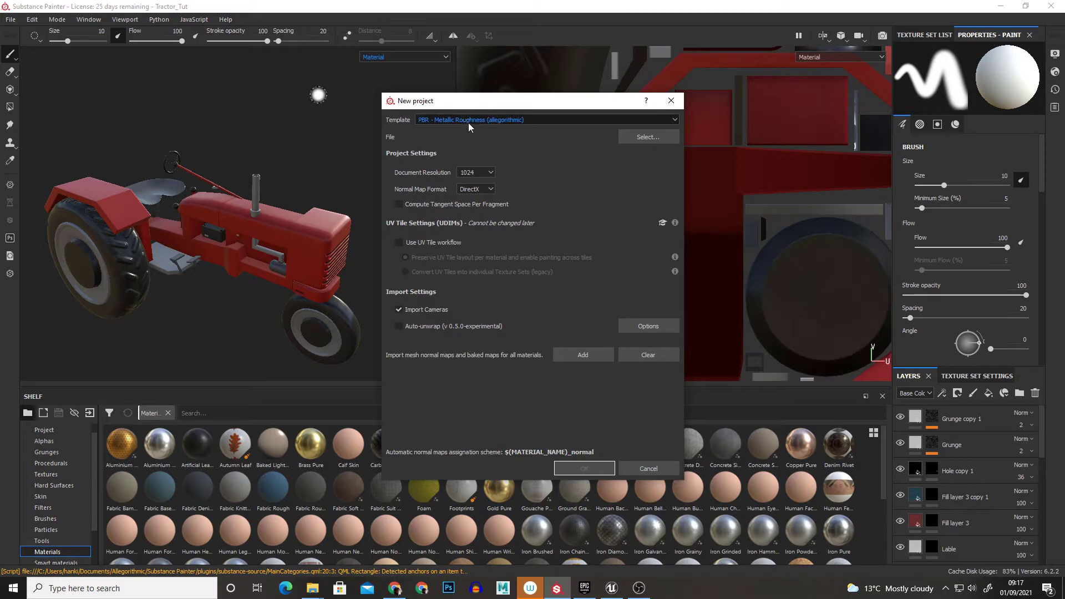
left_click(670, 100)
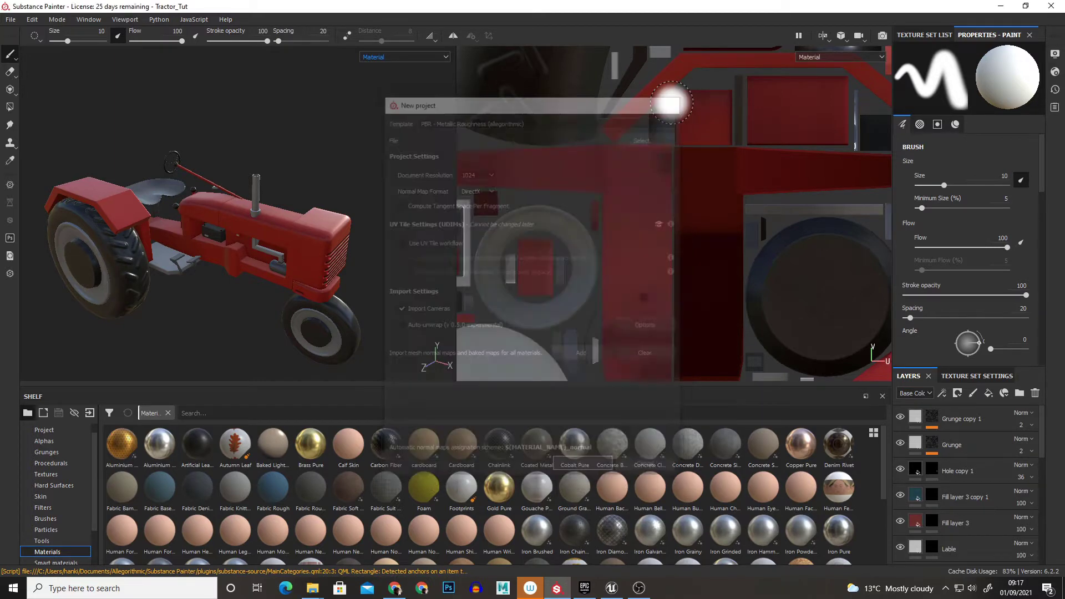
left_click_drag(285, 244, 294, 245, "alt")
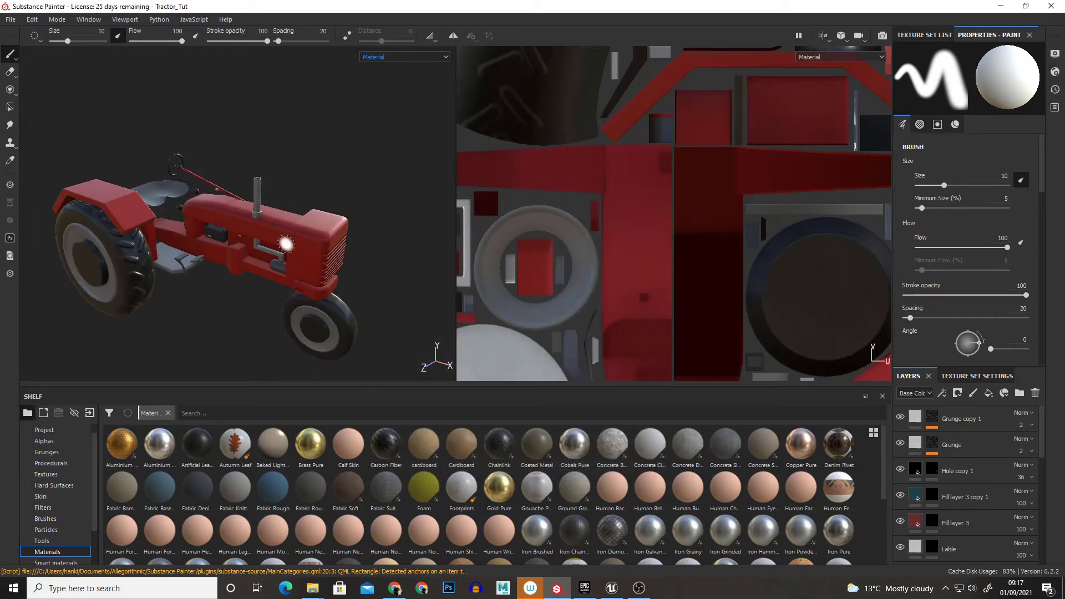
Open the texture export settings and bring up the available output templates.
left_click(11, 19)
left_click(54, 216)
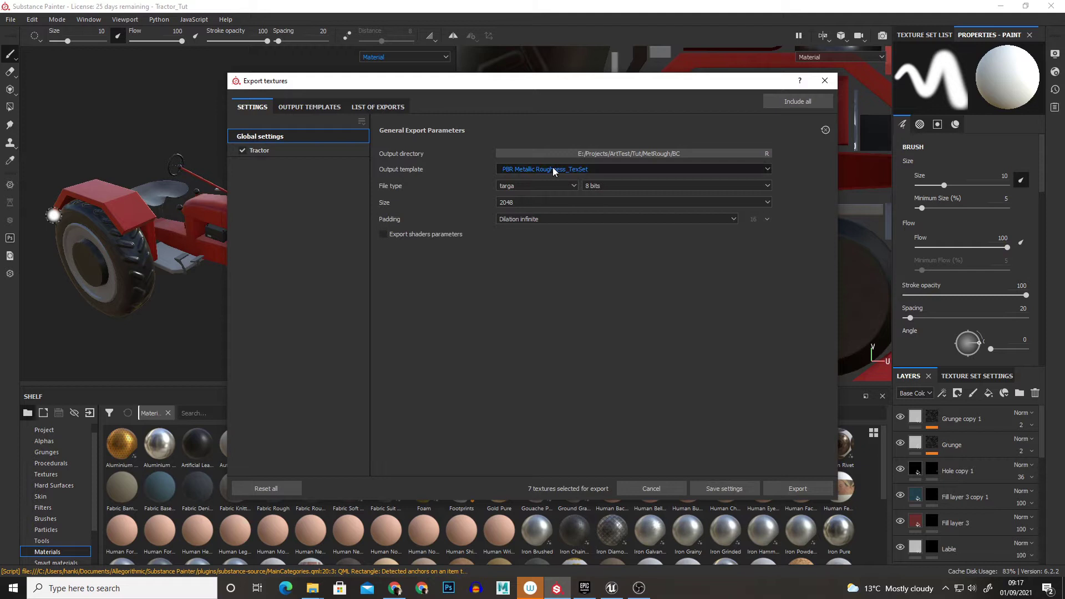
left_click(552, 168)
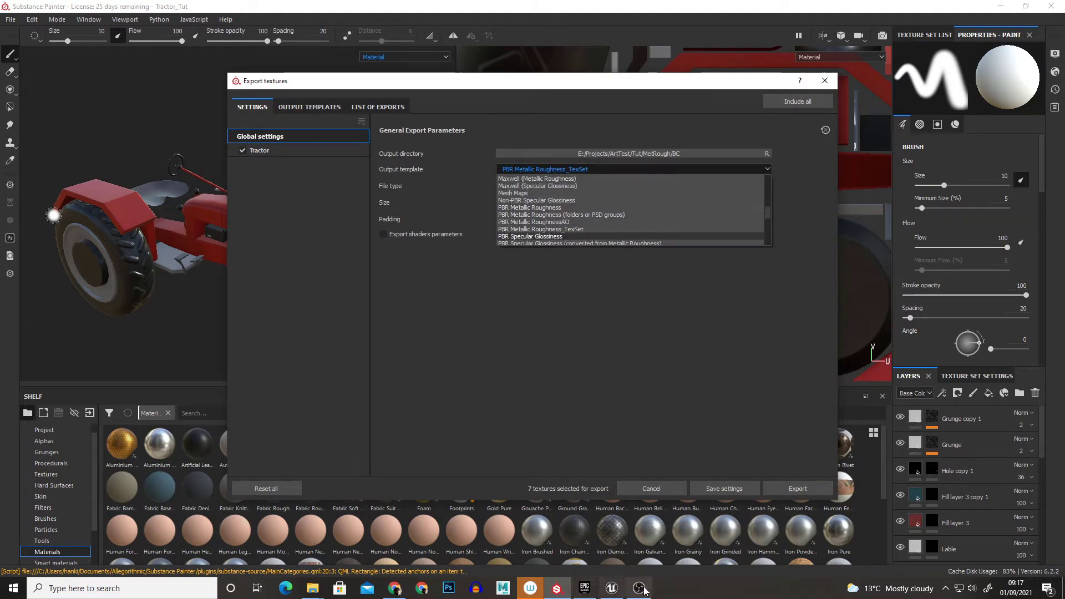
Switch to Unreal Engine and open the ForTut folder inside NewFolder.
left_click(612, 588)
left_click(238, 449)
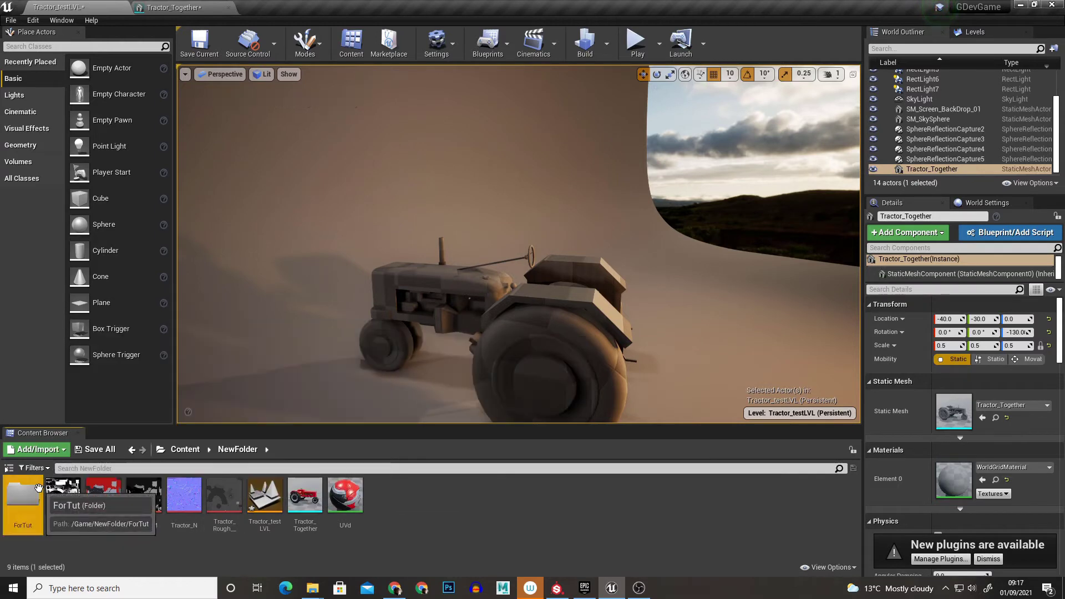
double_click(22, 495)
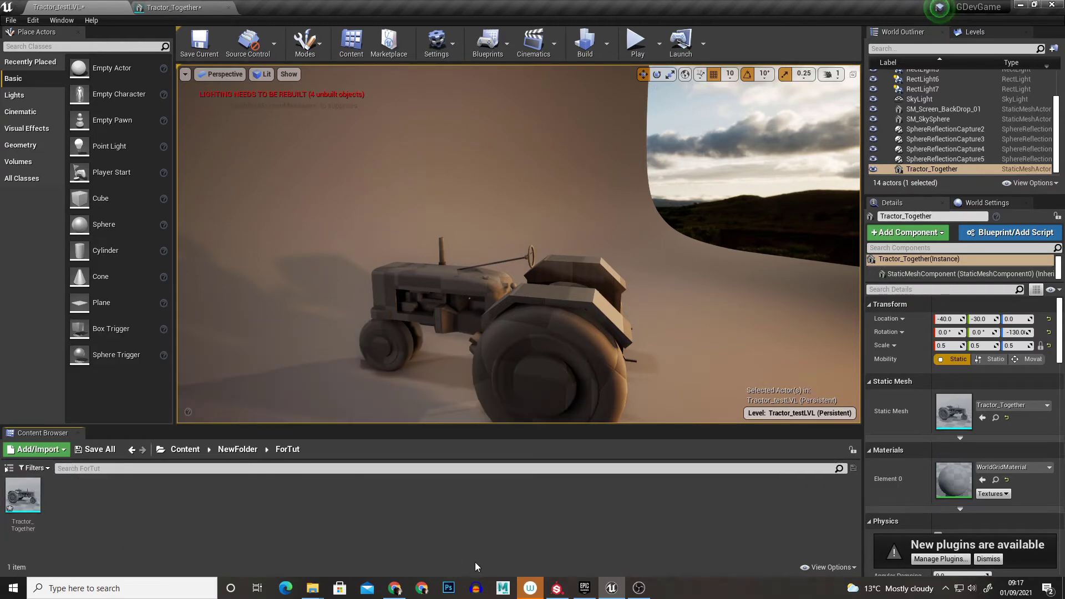
Return to Substance Painter and set the export output template to Unreal Engine 4 (Packed).
left_click(557, 588)
left_click(538, 170)
scroll(554, 222, "down", 6)
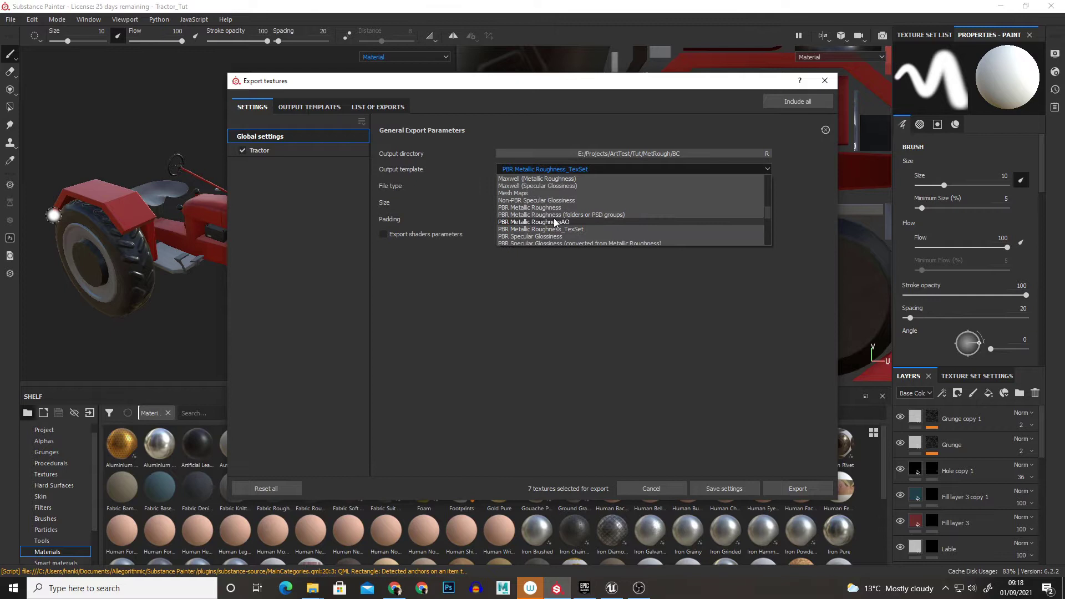
scroll(554, 223, "down", 2)
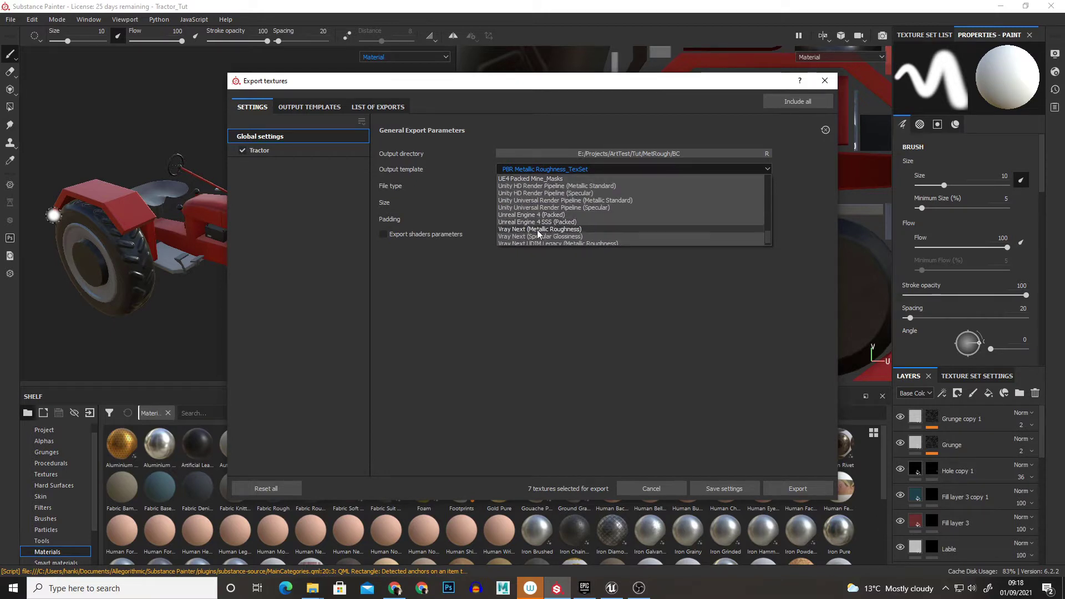
key("Escape")
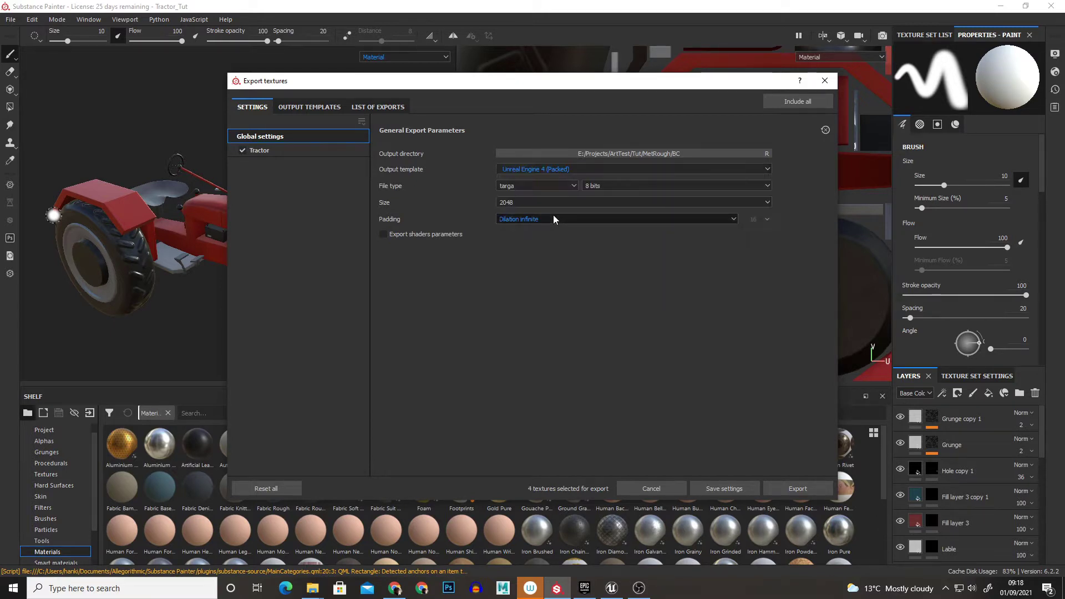
Examine the output maps of the Unreal Engine 4 (Packed), UE4 Packed Mine and UE4 Packed Mine_Masks export presets.
left_click(303, 108)
scroll(312, 266, "down", 1)
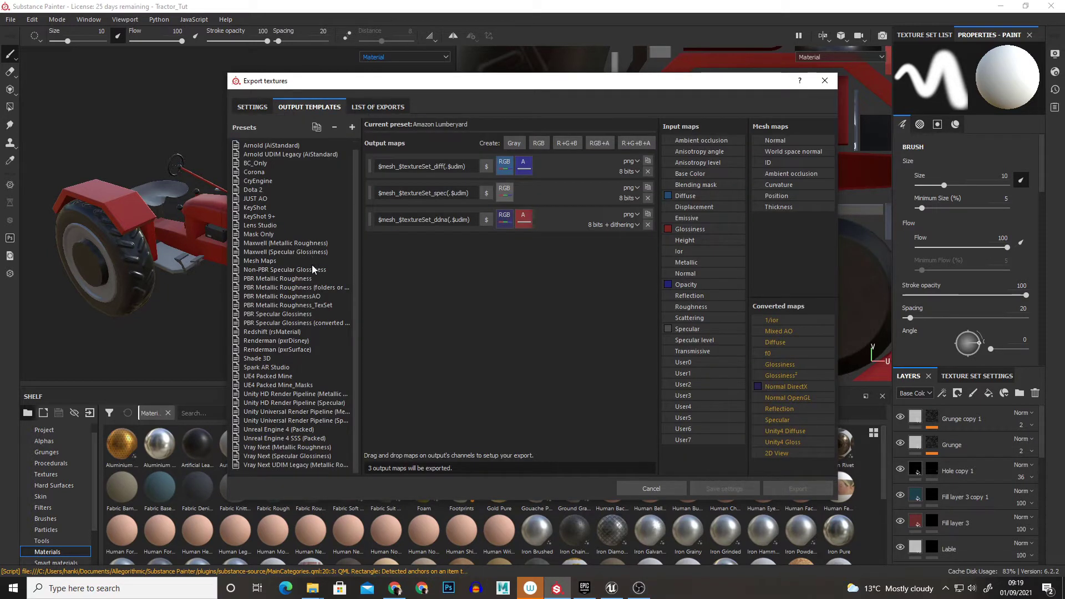
left_click(285, 429)
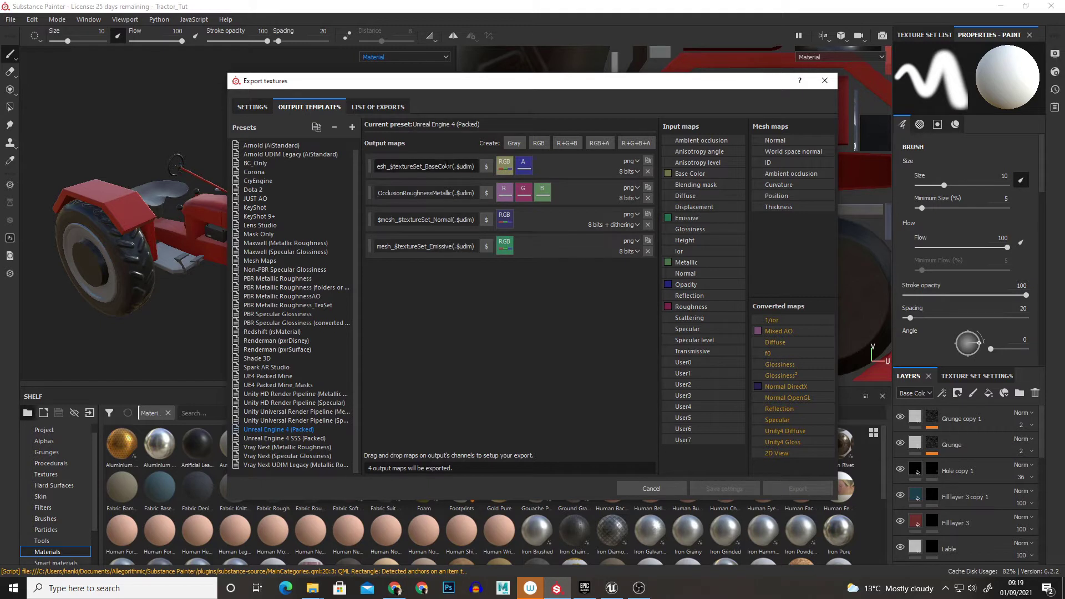
left_click_drag(433, 193, 389, 193)
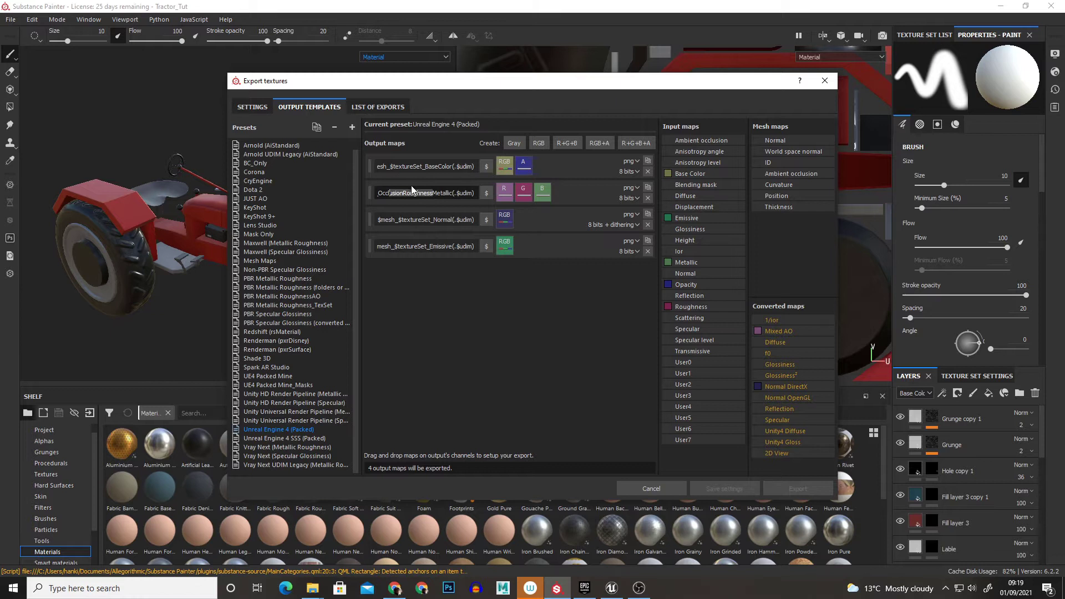
left_click(400, 190)
scroll(294, 192, "up", 1)
scroll(294, 191, "down", 1)
left_click(267, 377)
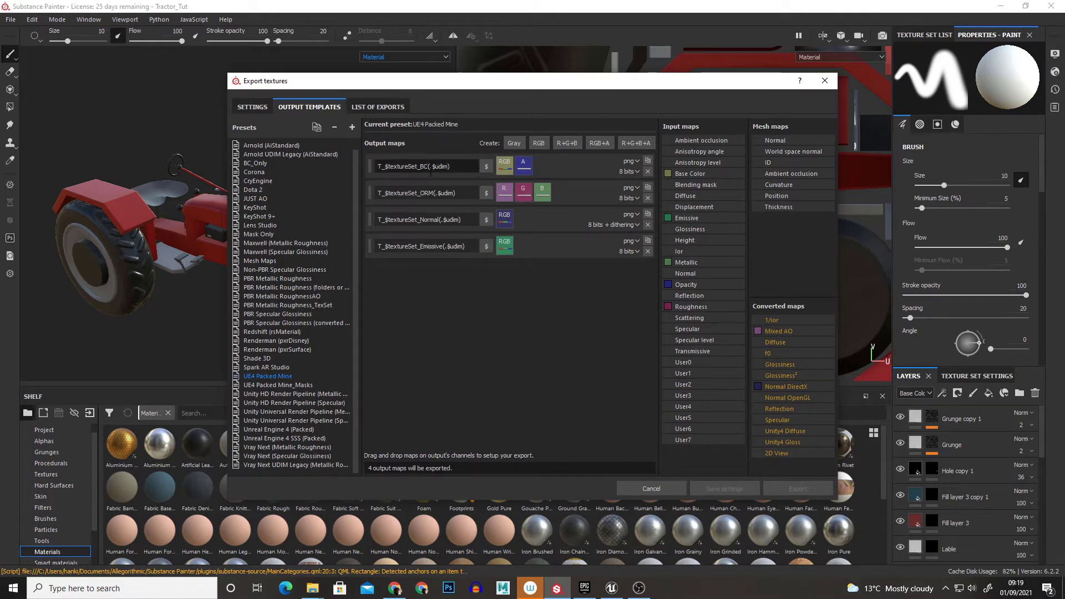
left_click(277, 386)
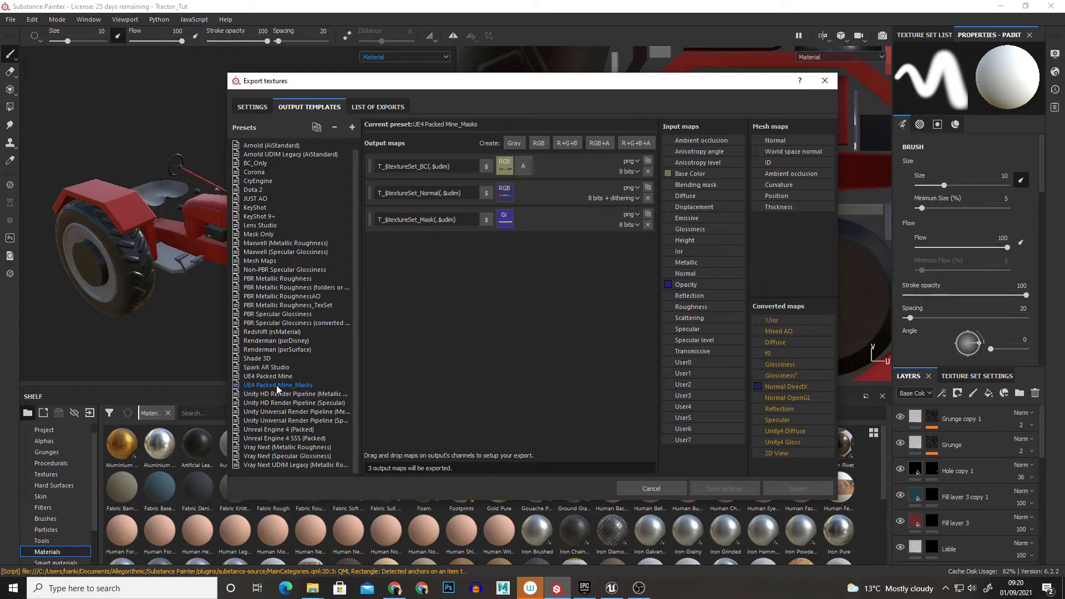
Duplicate the Unreal Engine 4 (Packed) export preset.
left_click(293, 430)
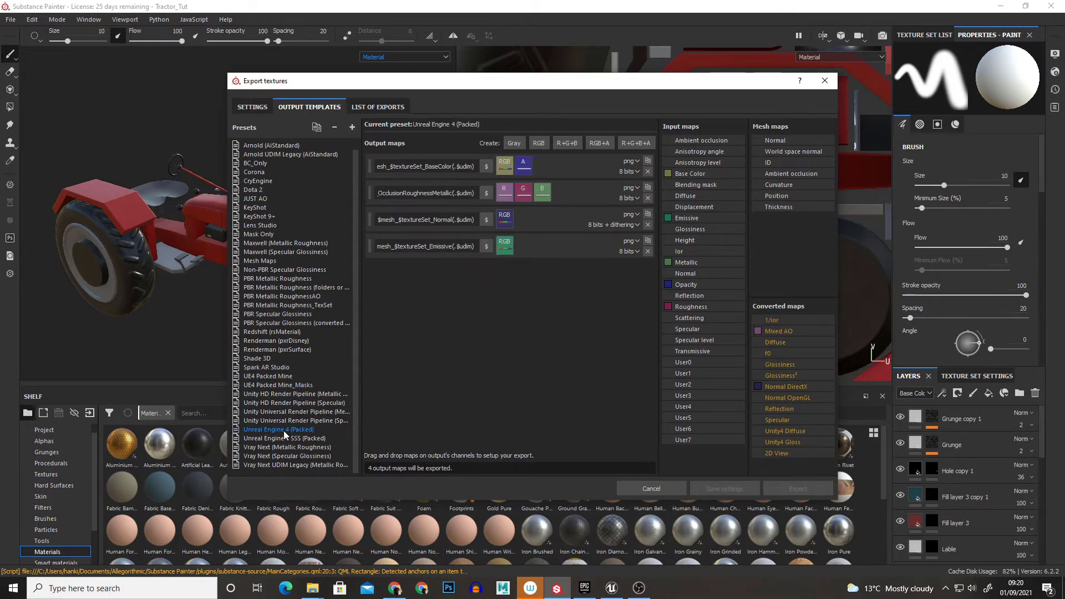
right_click(284, 430)
left_click(312, 444)
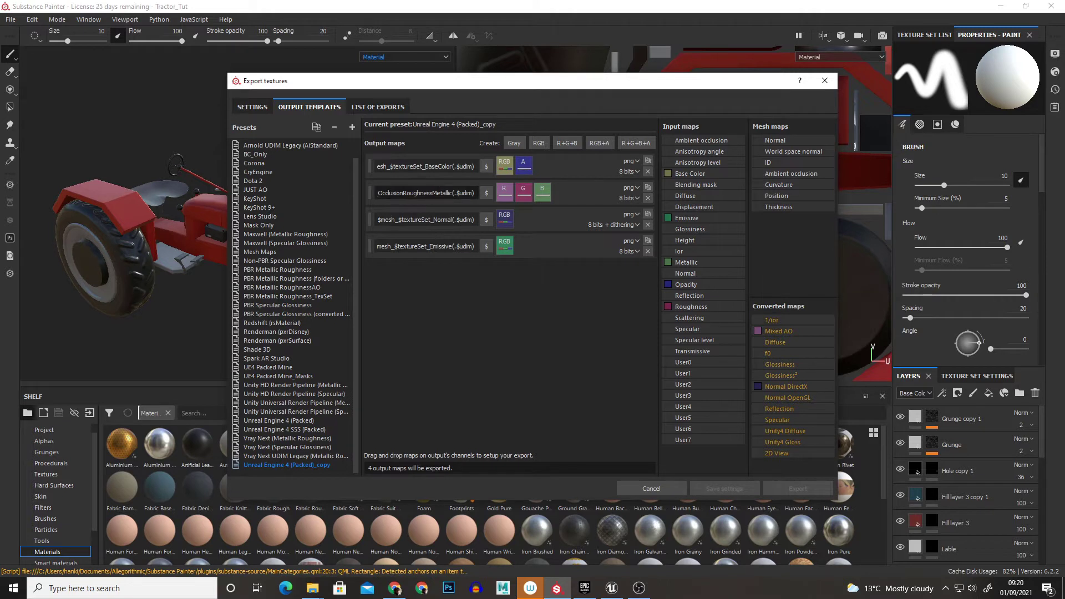
Clear the R, G and B channels of the OcclusionRoughnessMetallic output map in the copied preset.
right_click(503, 197)
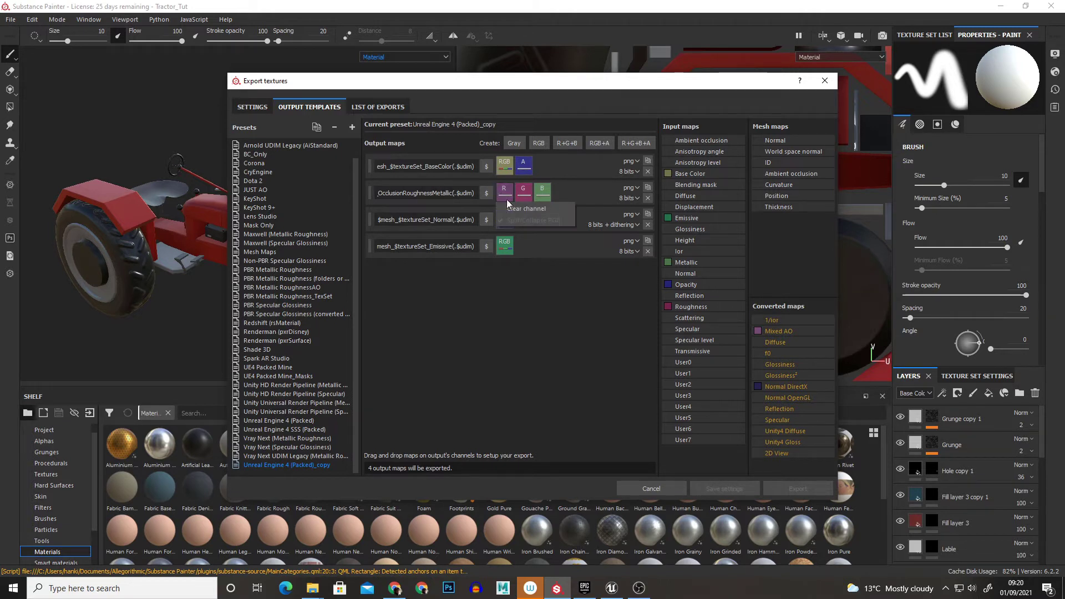
left_click(521, 209)
right_click(520, 196)
left_click(526, 208)
right_click(537, 196)
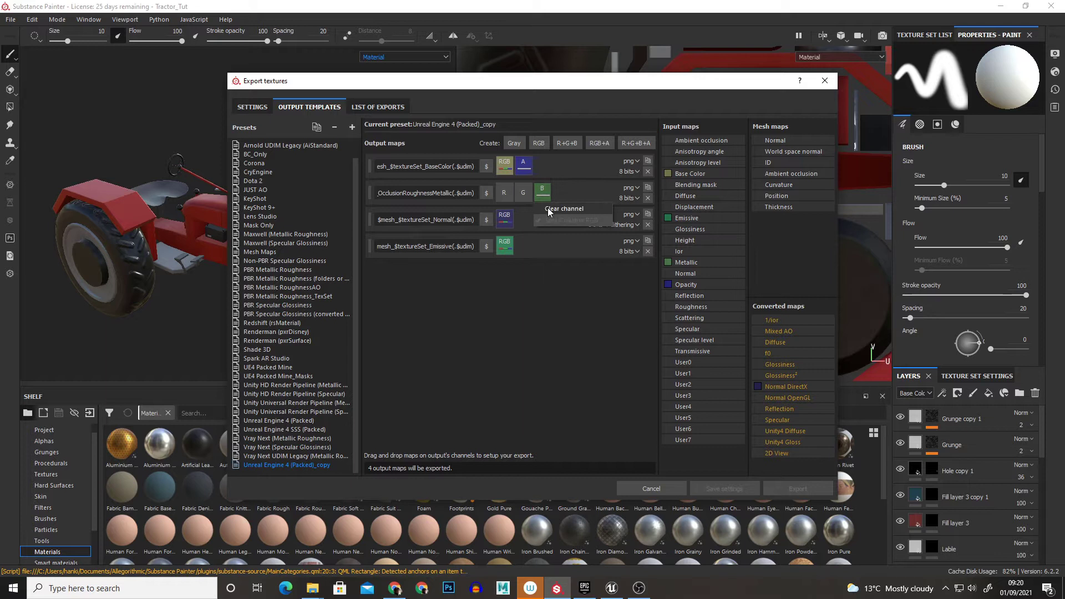
left_click(547, 208)
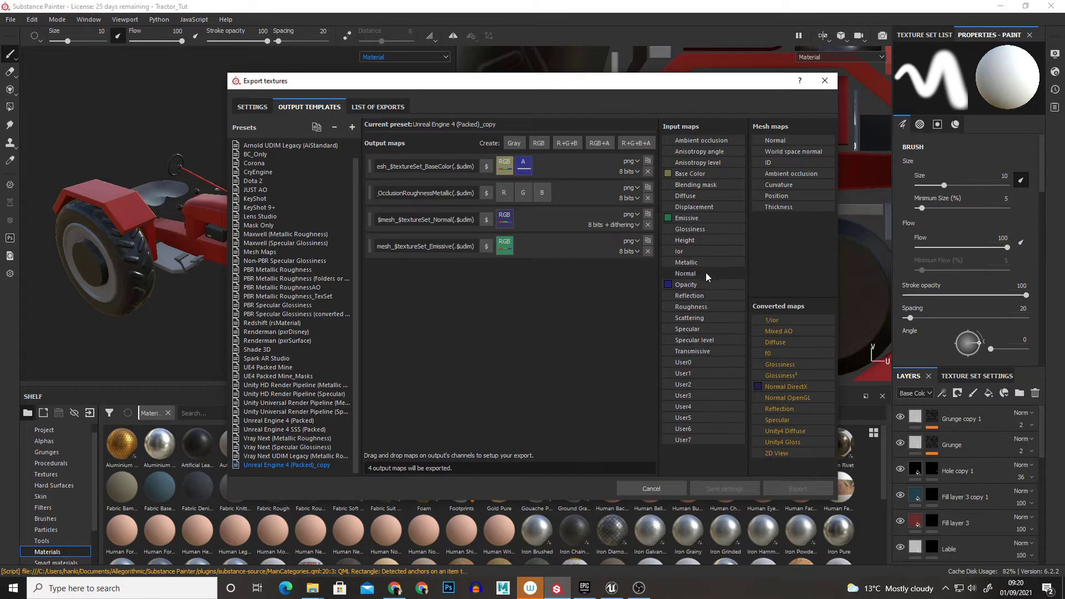
Assign the gray channels of Metallic to R, Roughness to G and Ambient occlusion to B in the emptied output map.
left_click_drag(701, 265, 508, 192)
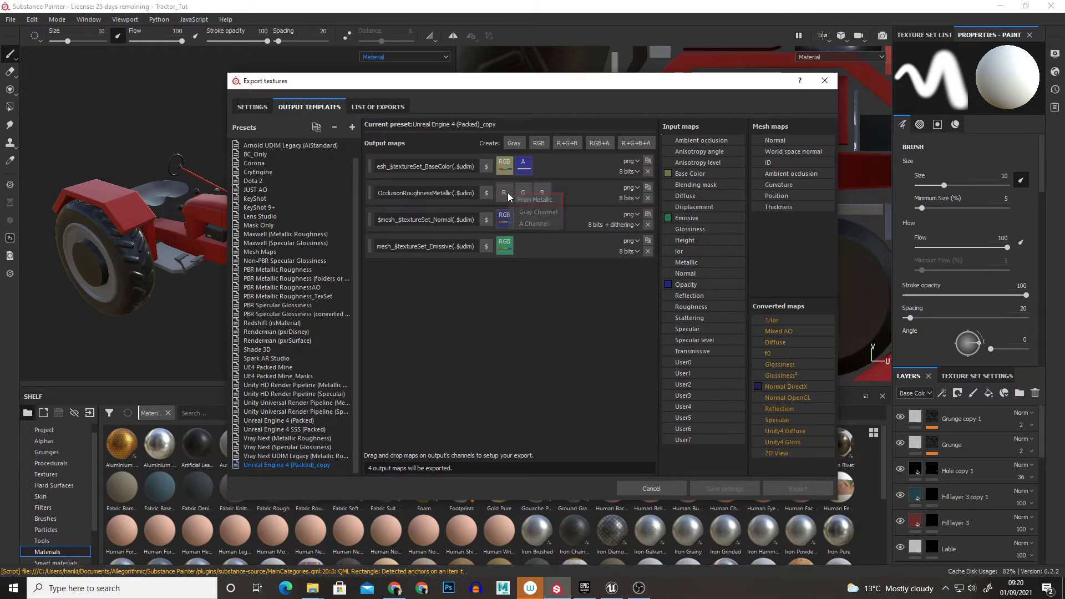
left_click(528, 213)
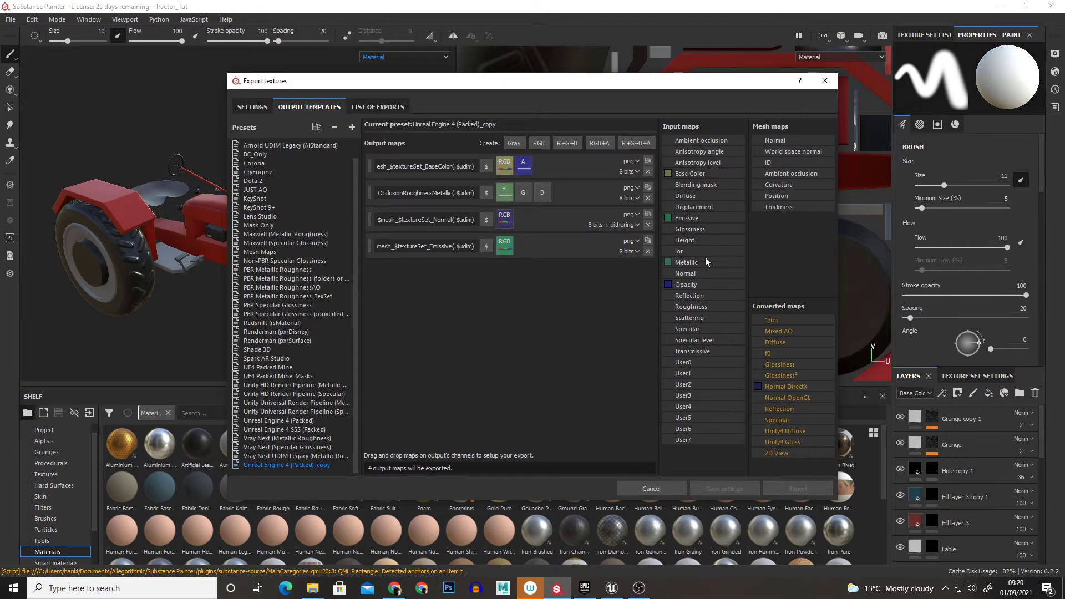
left_click_drag(692, 307, 522, 193)
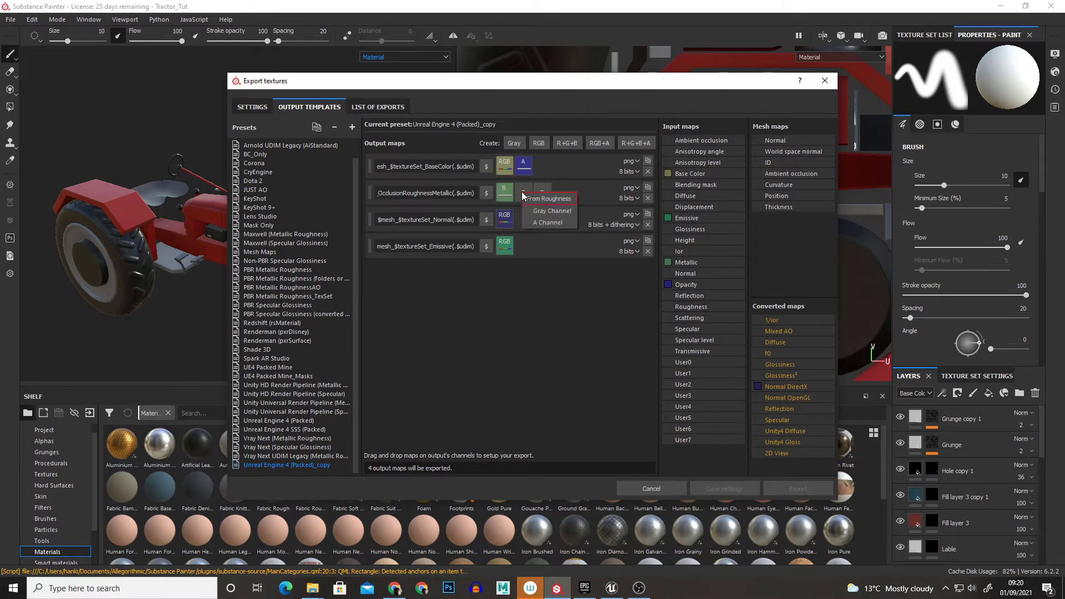
left_click(547, 211)
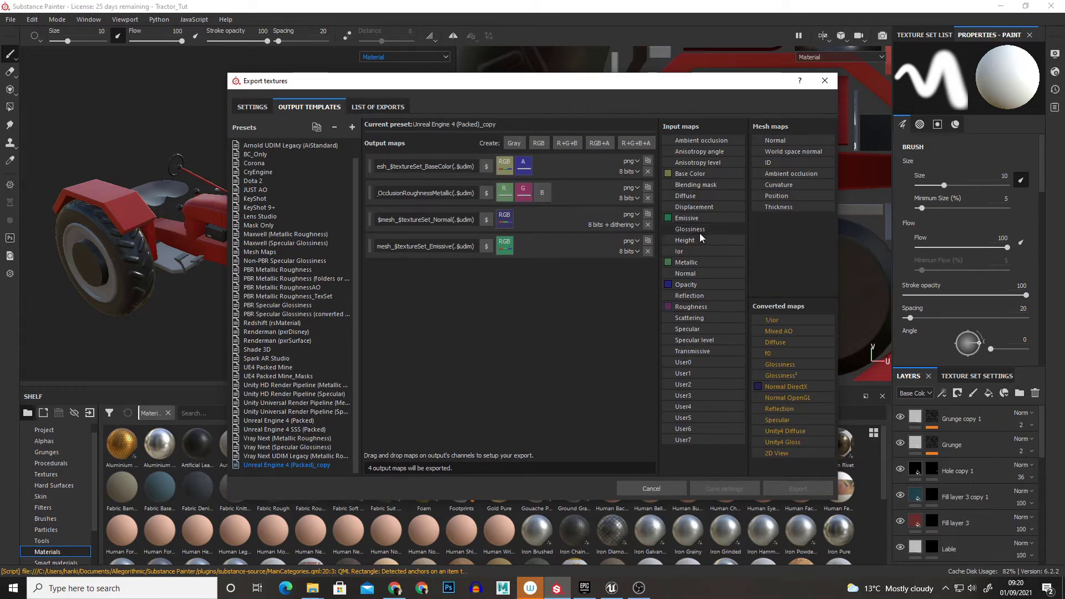
left_click_drag(694, 136, 541, 193)
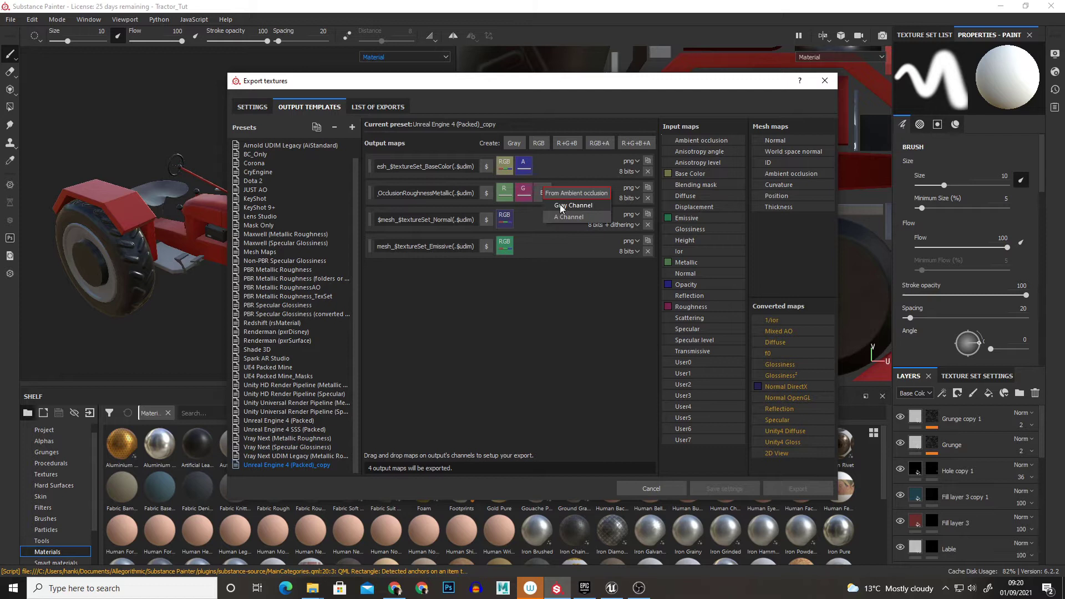
left_click(561, 206)
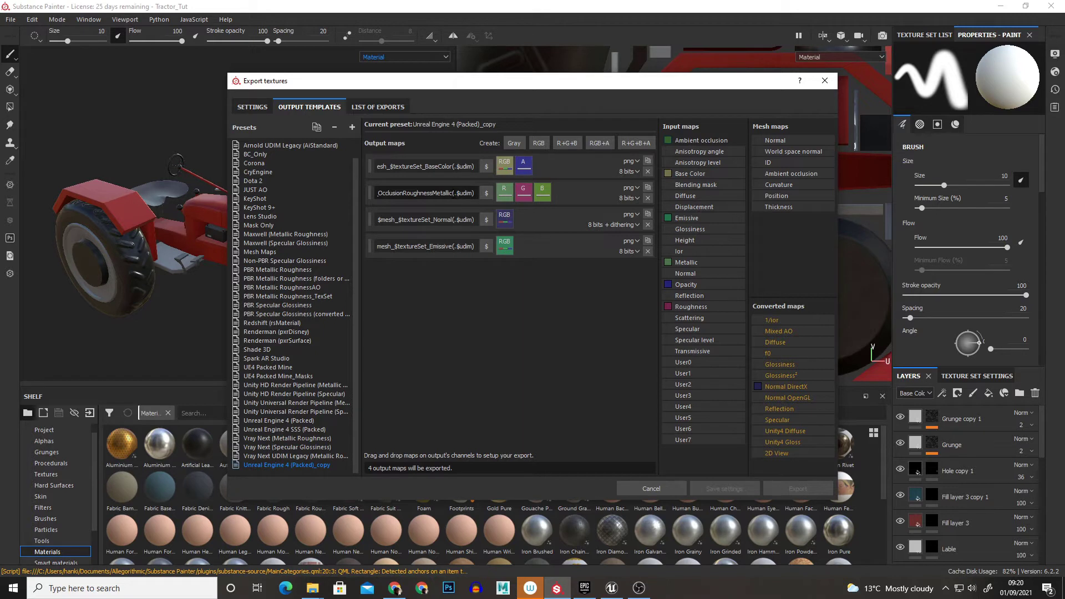
Replace OcclusionRoughnessMetallic with MRA in the packed output map's name.
left_click_drag(449, 193, 389, 193)
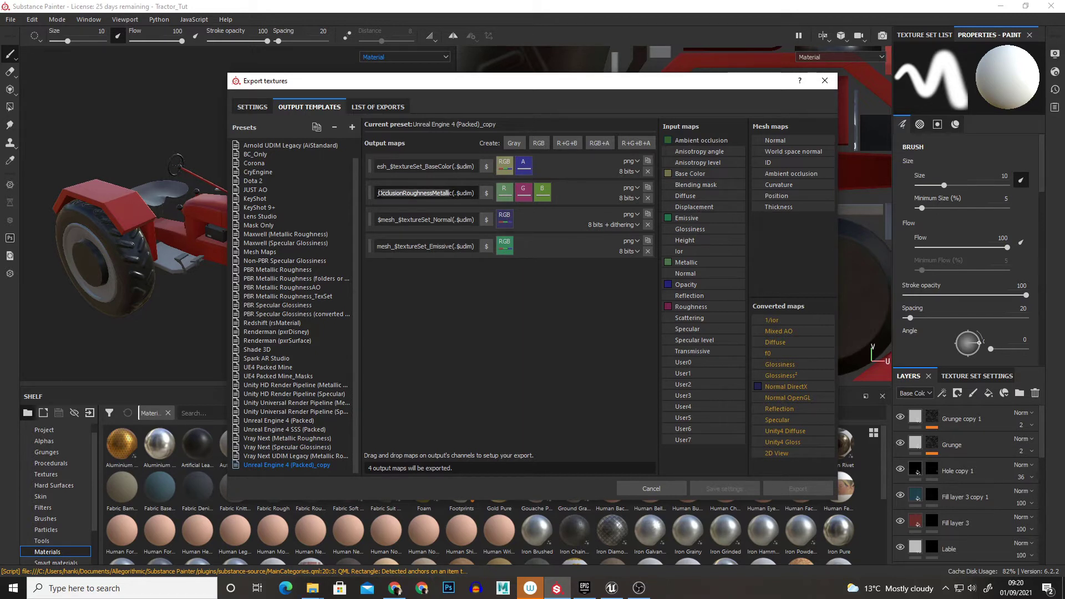
key("BackSpace")
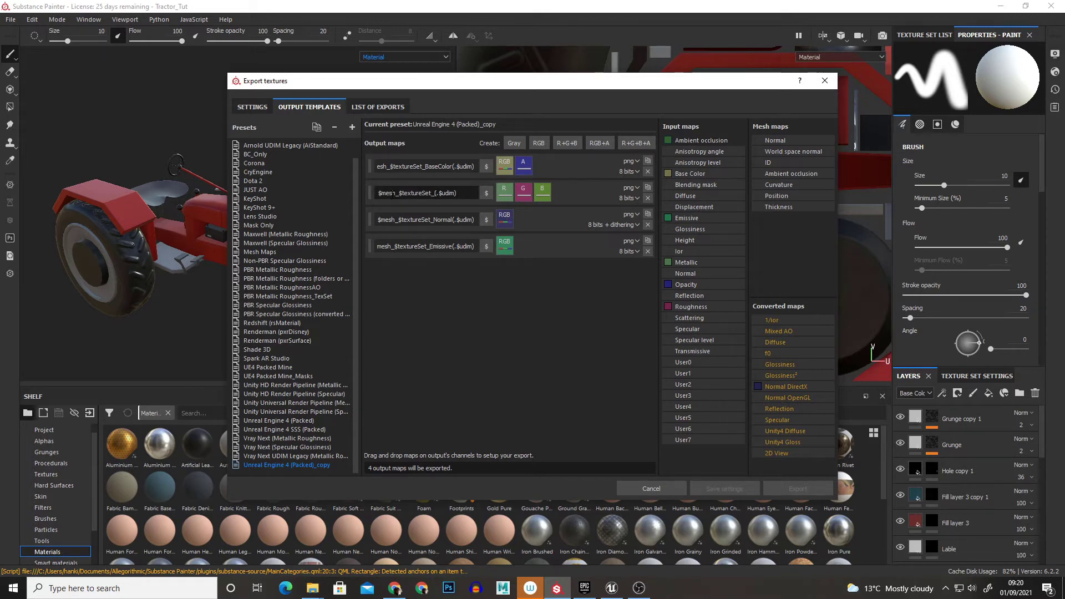
type("MRA")
Select the original Unreal Engine 4 (Packed) preset and set it as the output template in the general export parameters.
left_click(298, 423)
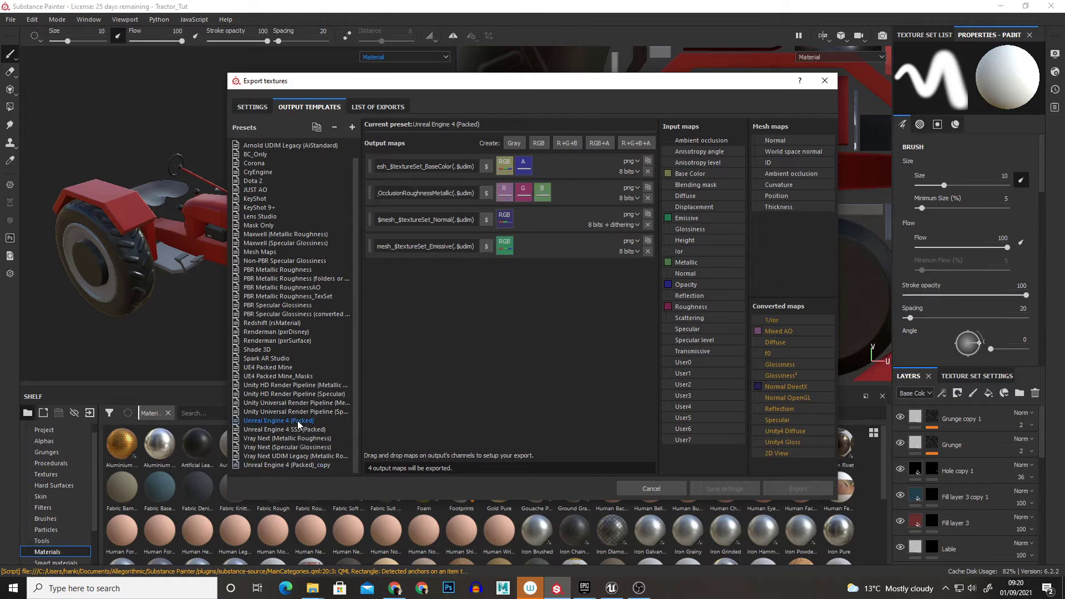
left_click(264, 108)
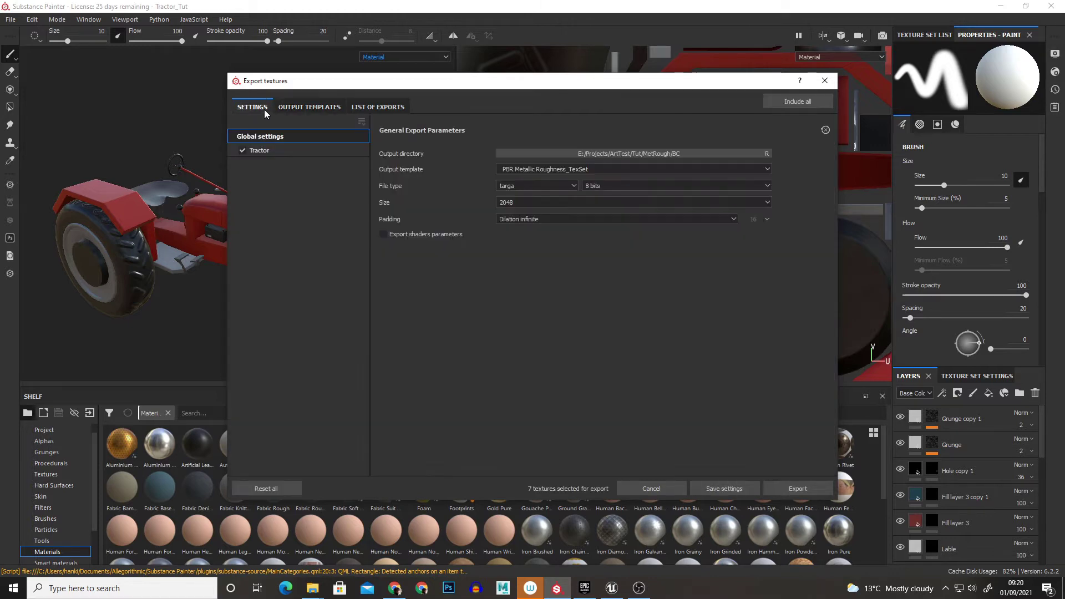
left_click(579, 170)
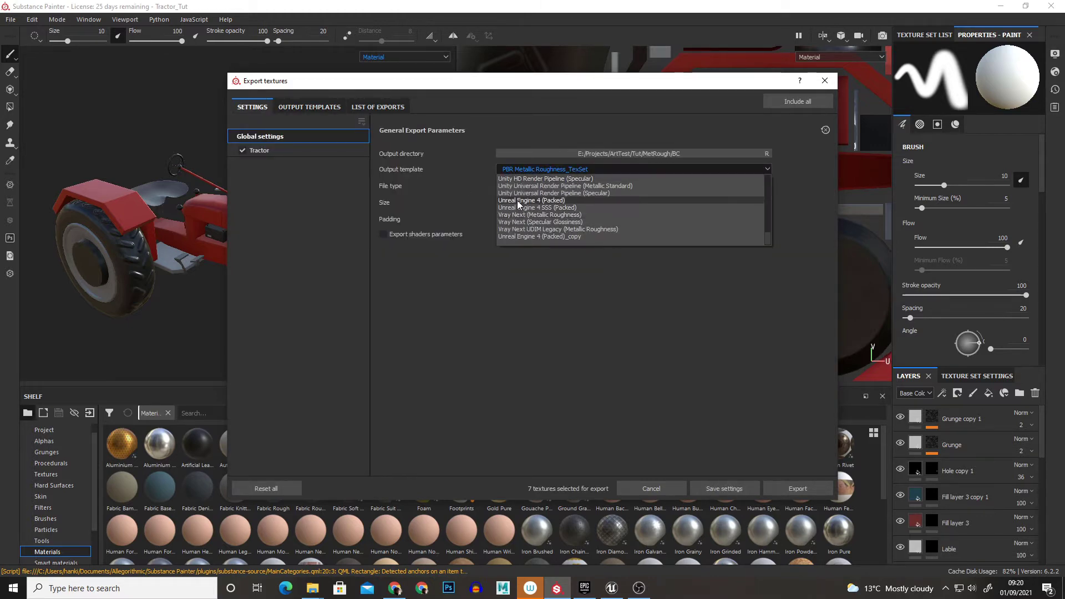
left_click(530, 210)
Set the export output directory to E:/Projects/ArtTest/Tut and the texture size to 2048.
left_click(607, 158)
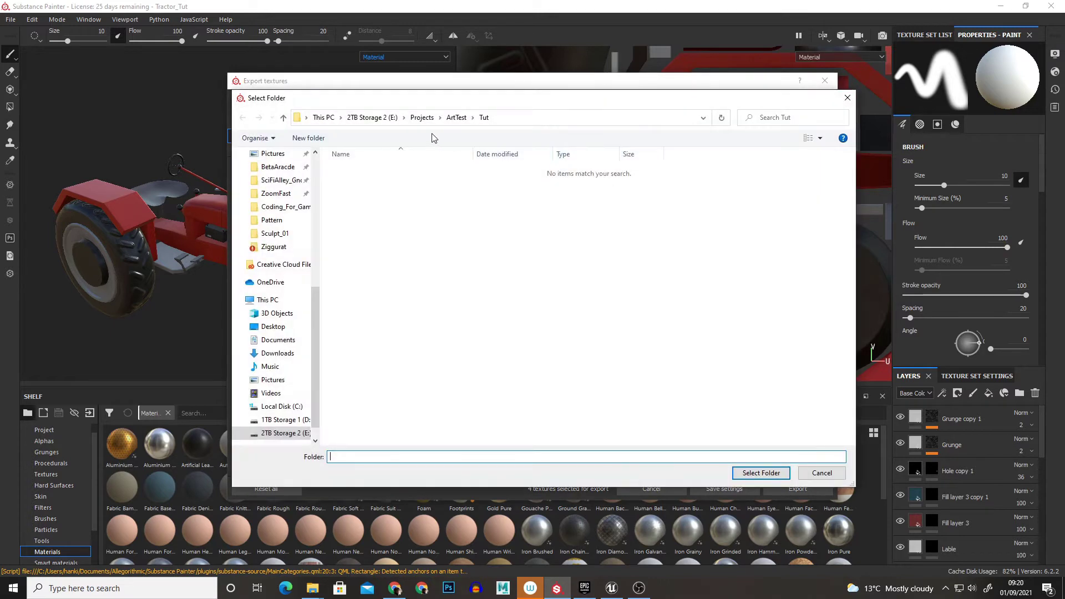
left_click(761, 472)
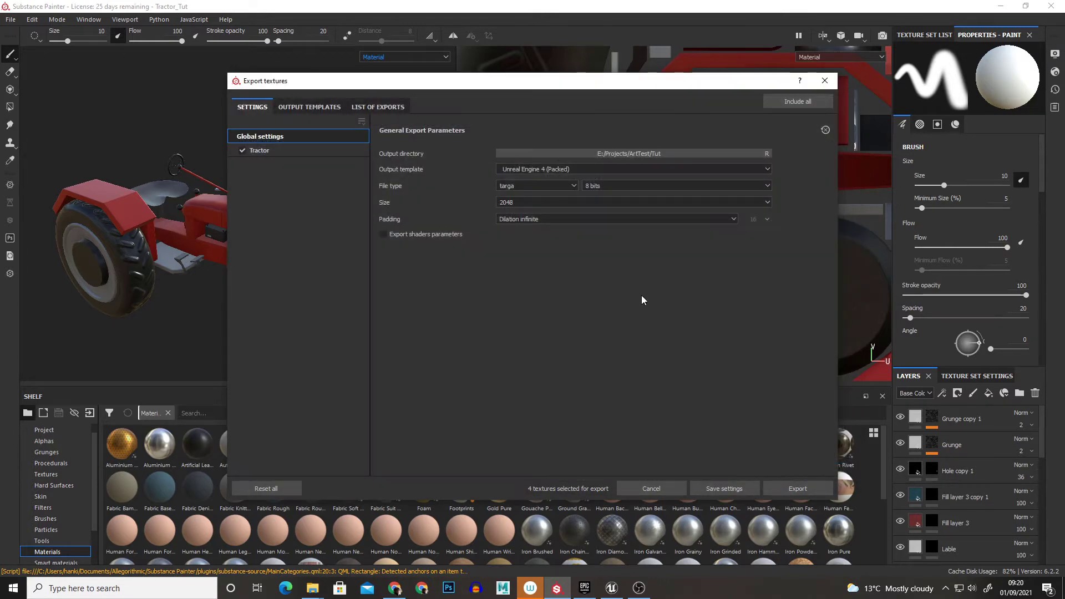
left_click(582, 156)
key("Escape")
left_click(540, 202)
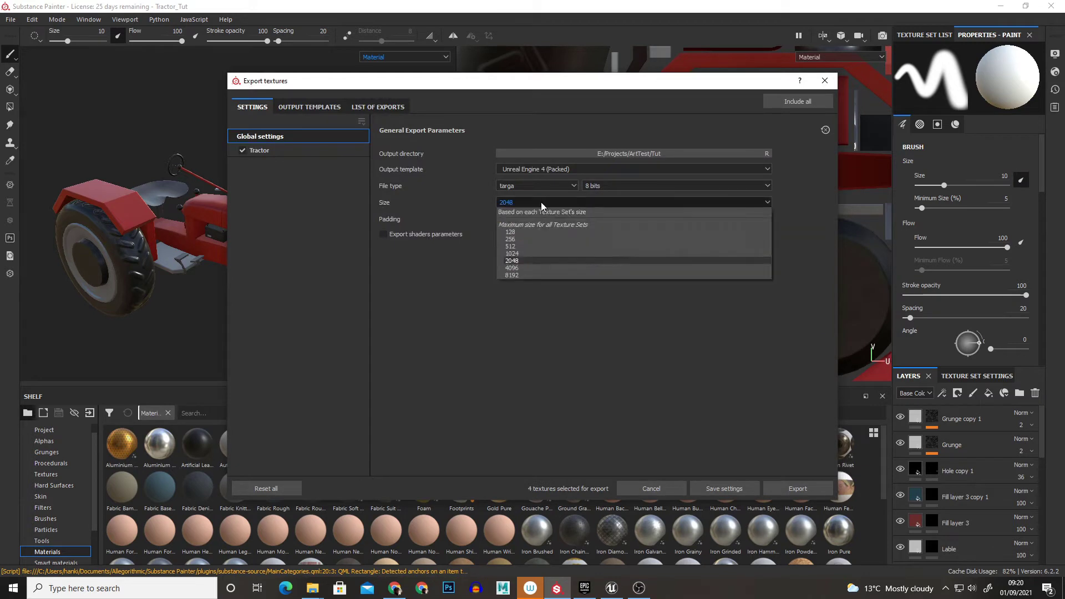
left_click(524, 260)
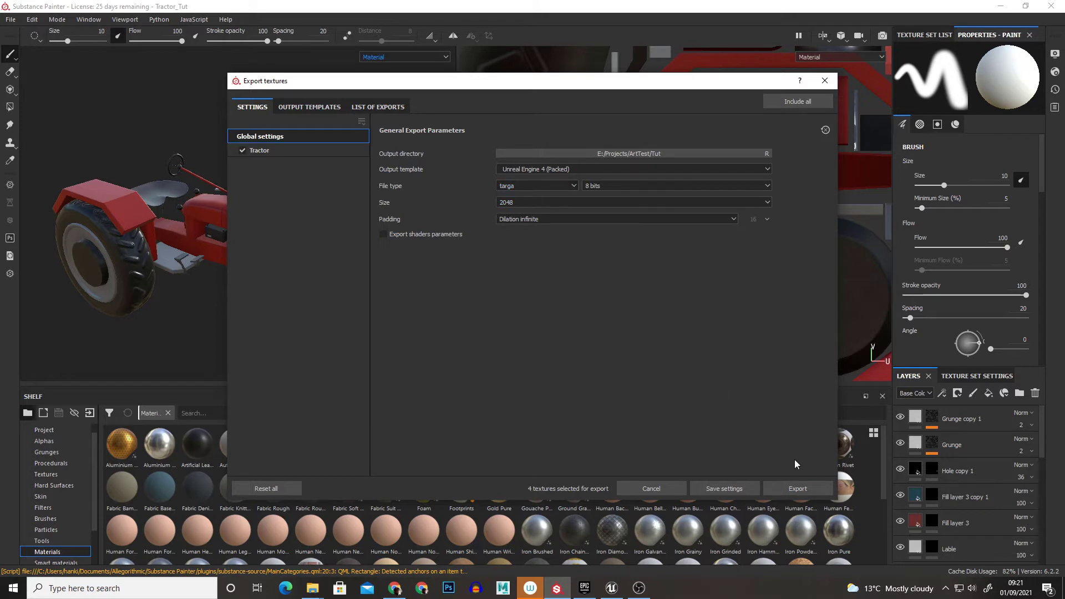
Export the tractor's textures with the current settings and open the output directory.
left_click(793, 492)
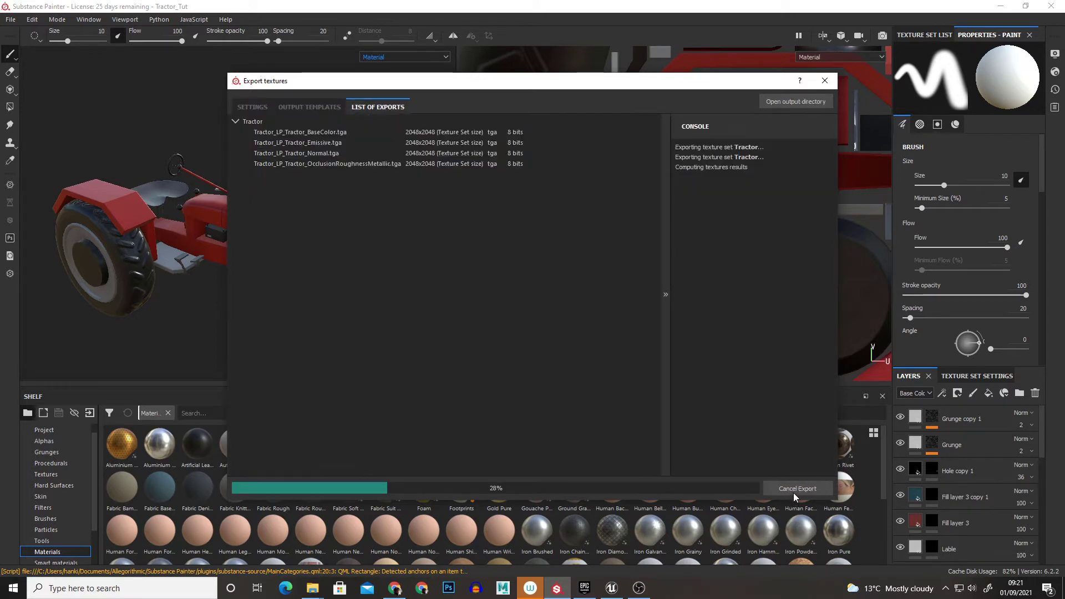
left_click(810, 105)
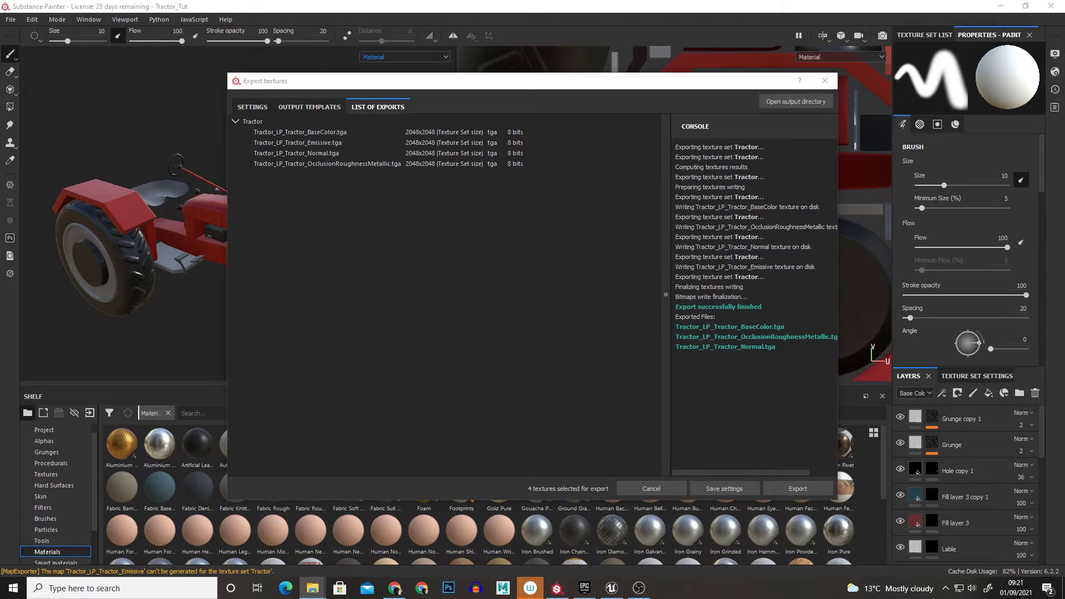
left_click_drag(326, 290, 488, 135)
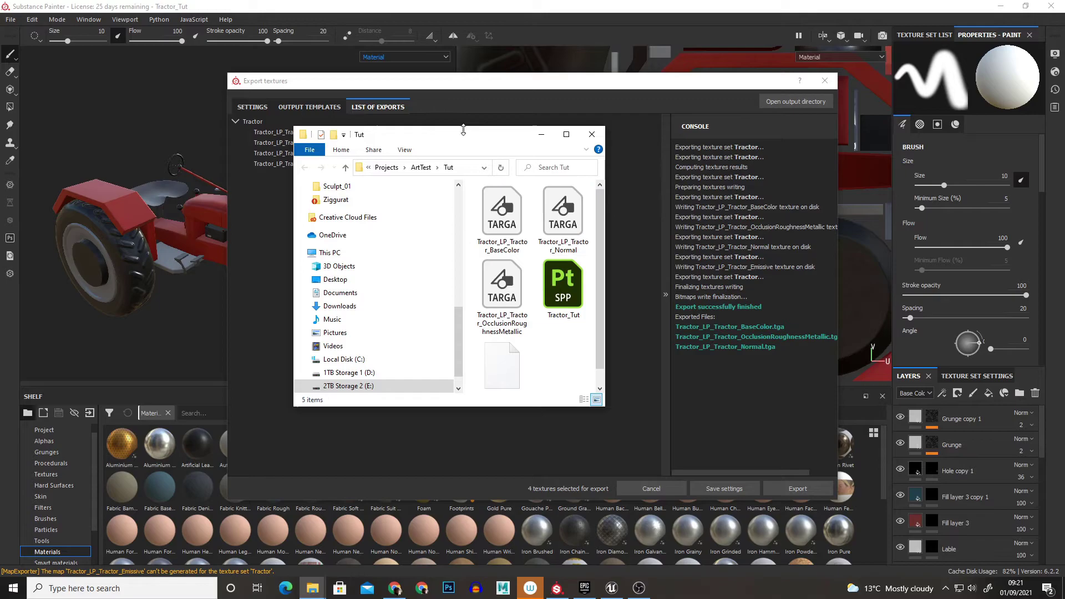
Switch to Unreal Engine and import the exported BaseColor, Normal and OcclusionRoughnessMetallic targa files from the Tut folder into the ForTut content folder.
left_click(612, 587)
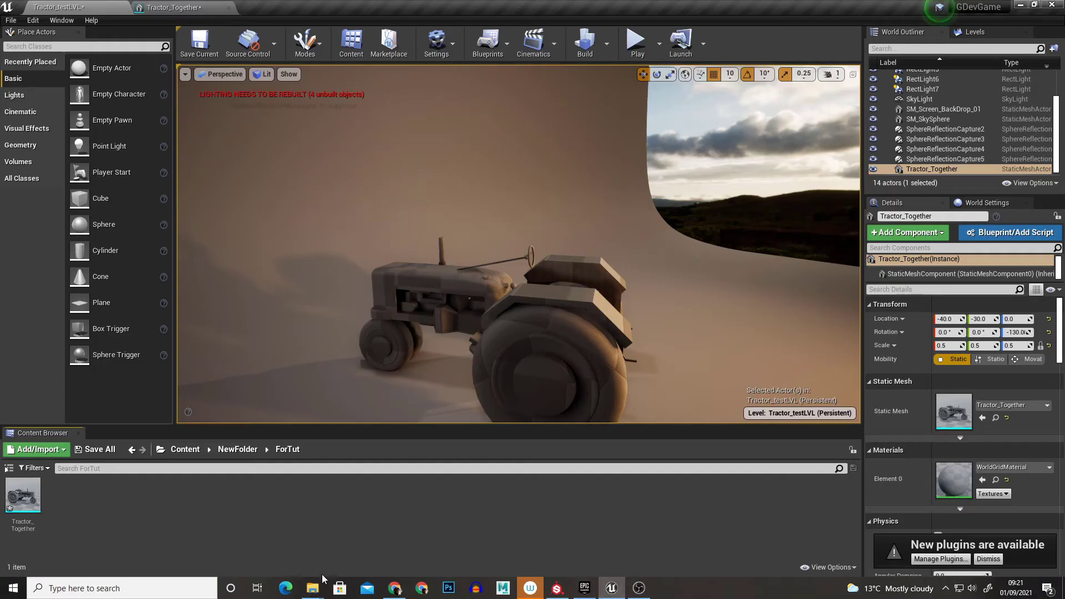
mouse_move(319, 583)
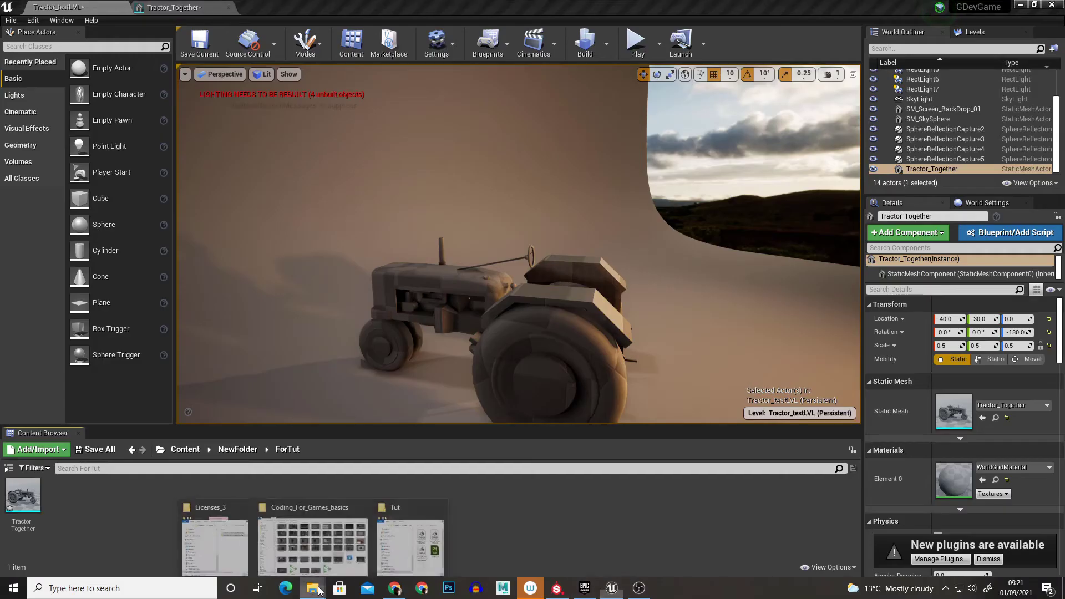
left_click(438, 543)
left_click(502, 216)
left_click(563, 216, "ctrl")
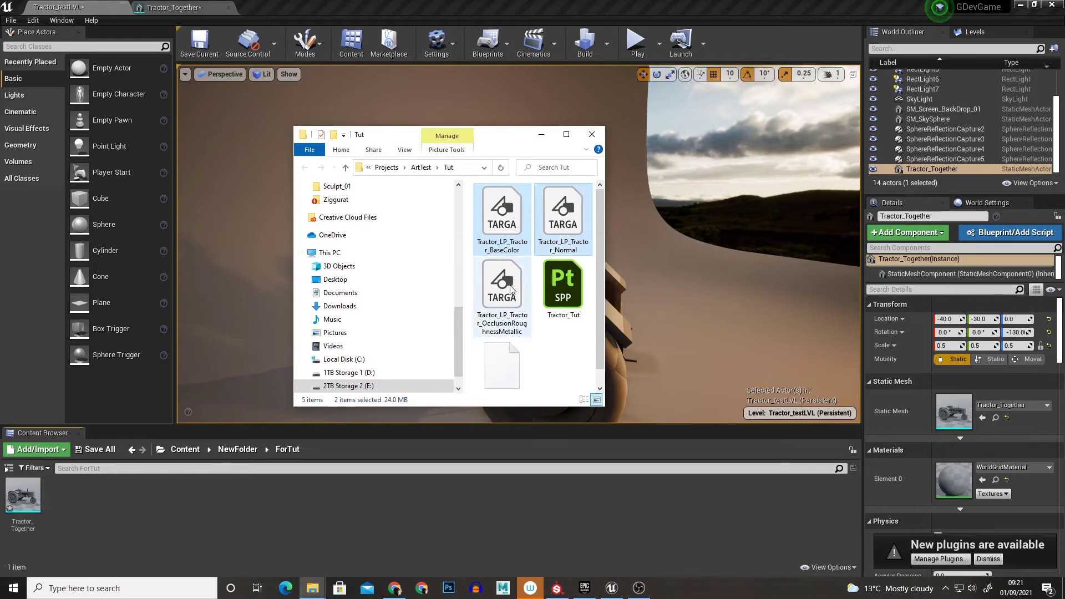
left_click(510, 288, "ctrl")
left_click_drag(511, 289, 149, 524)
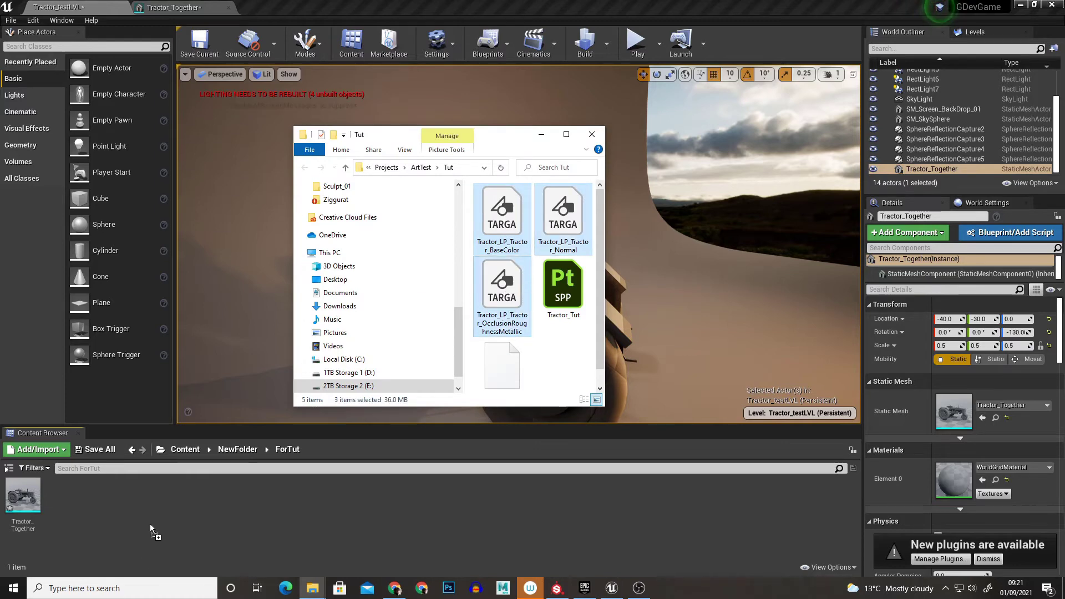
left_click(425, 516)
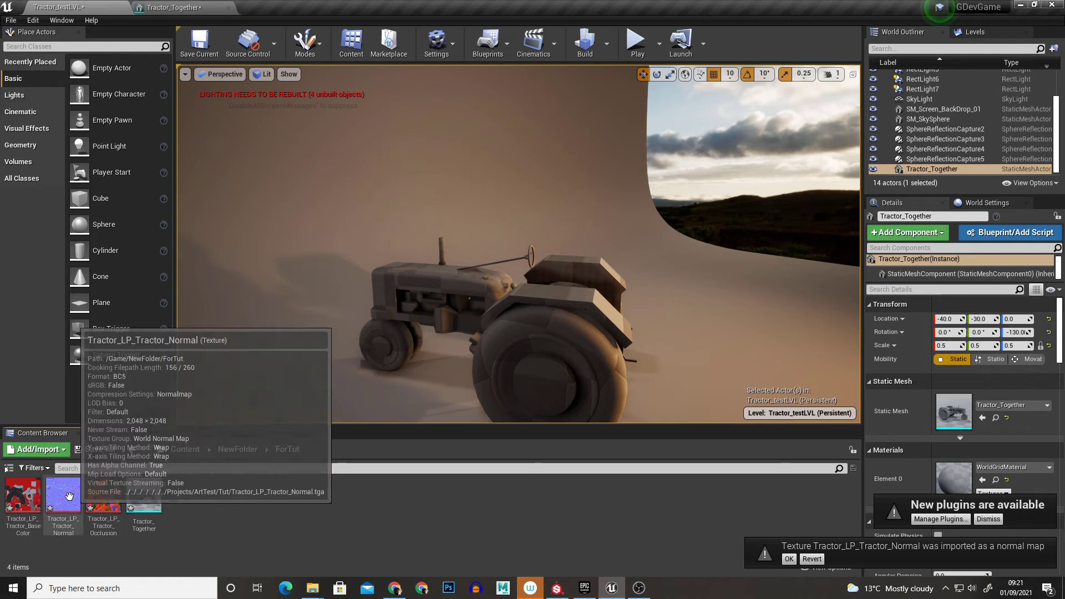
Open the imported OcclusionRoughnessMetallic texture and display only its red channel.
double_click(112, 501)
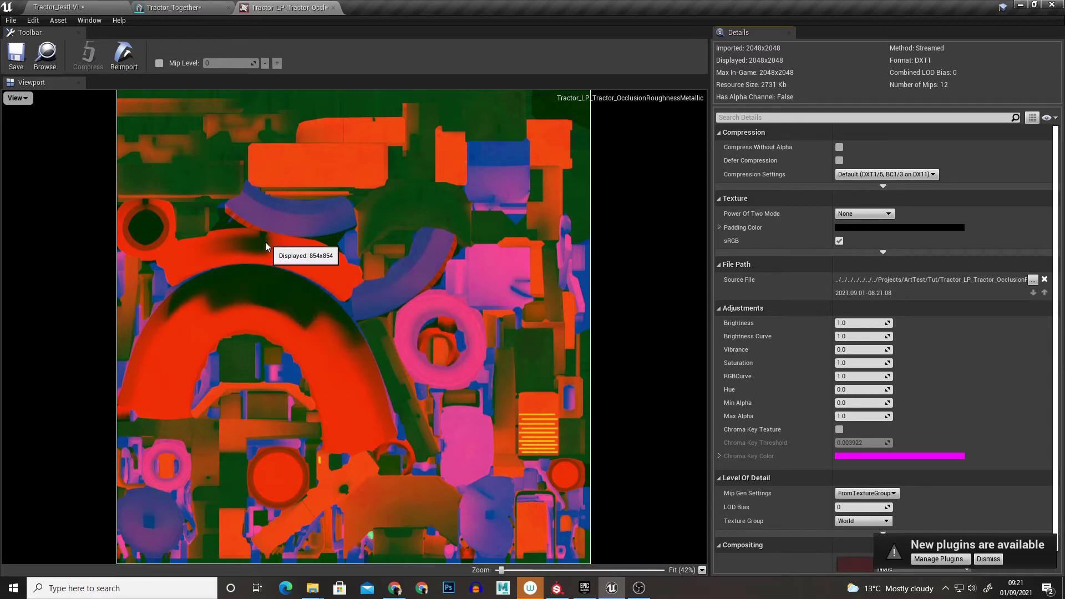
left_click(16, 98)
left_click(31, 131)
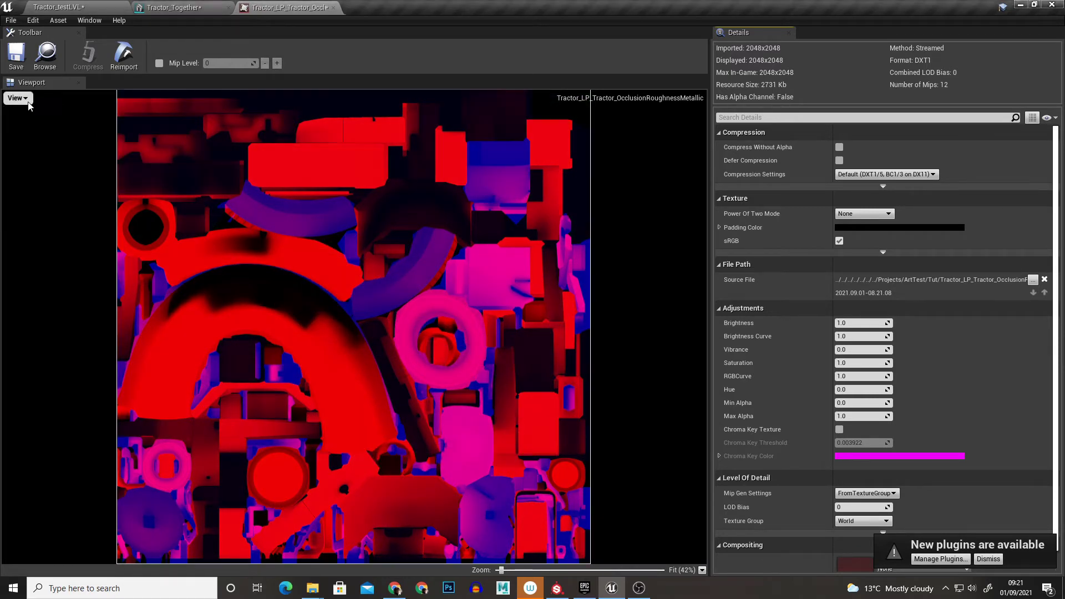
left_click(26, 100)
left_click(32, 145)
left_click(18, 98)
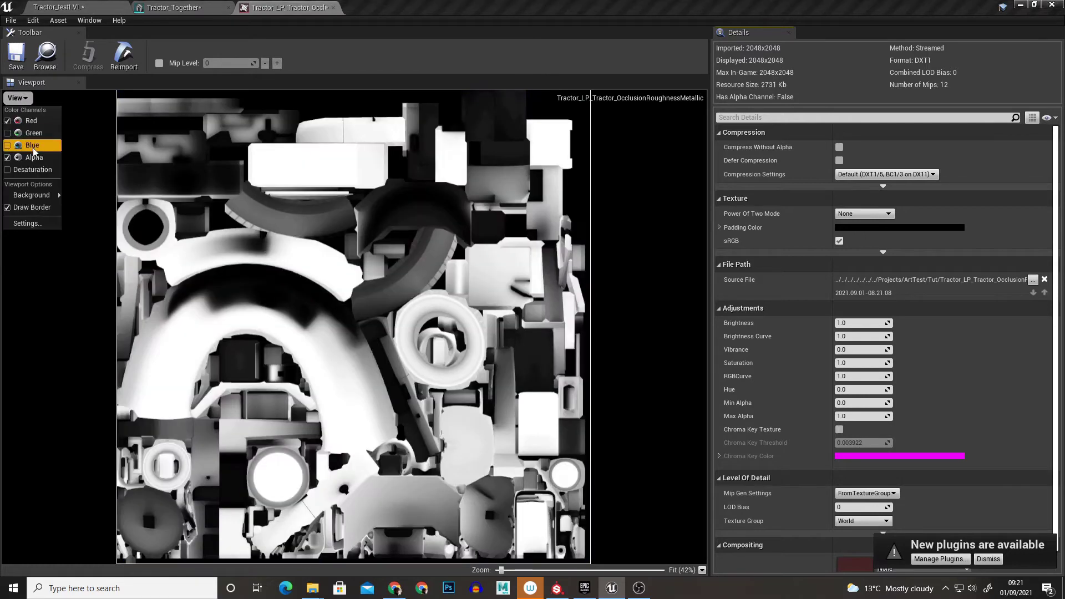
left_click(32, 159)
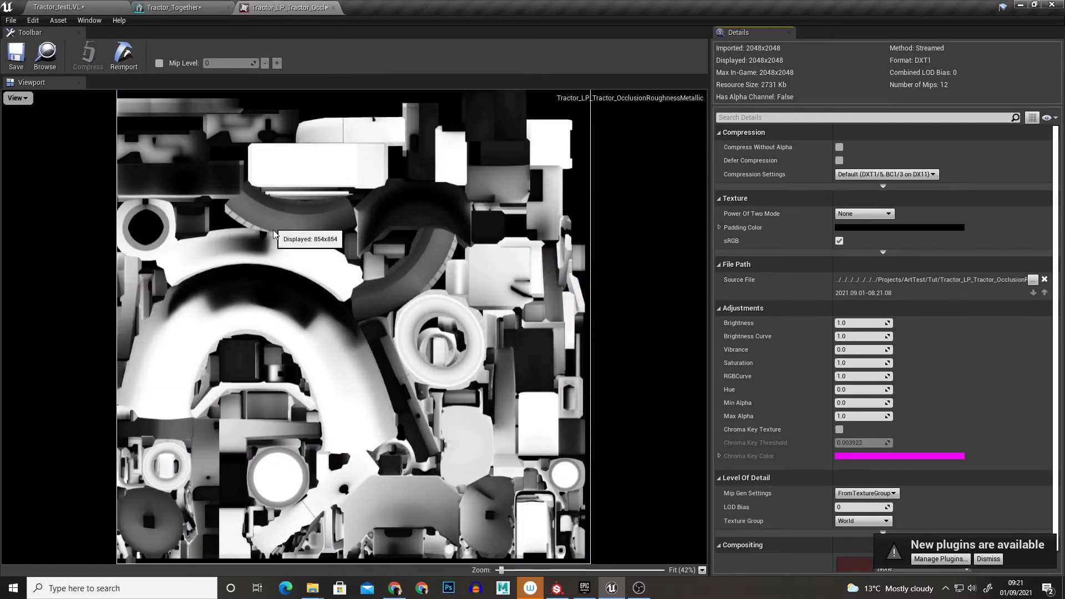
Display only the green channel of the OcclusionRoughnessMetallic texture.
left_click(18, 98)
left_click(27, 130)
left_click(18, 98)
left_click(29, 122)
left_click(17, 98)
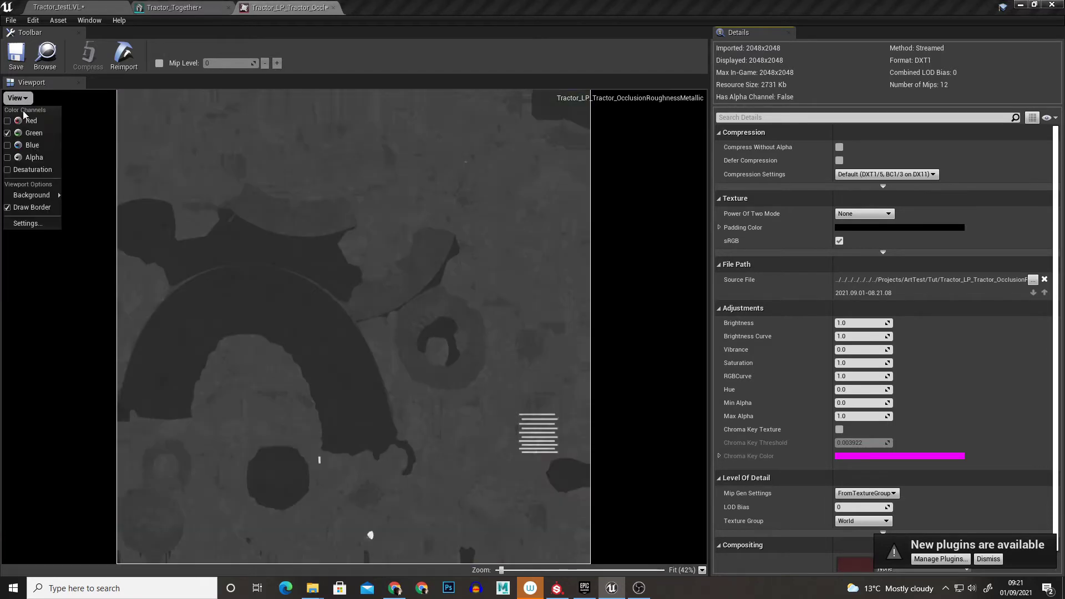
left_click(333, 211)
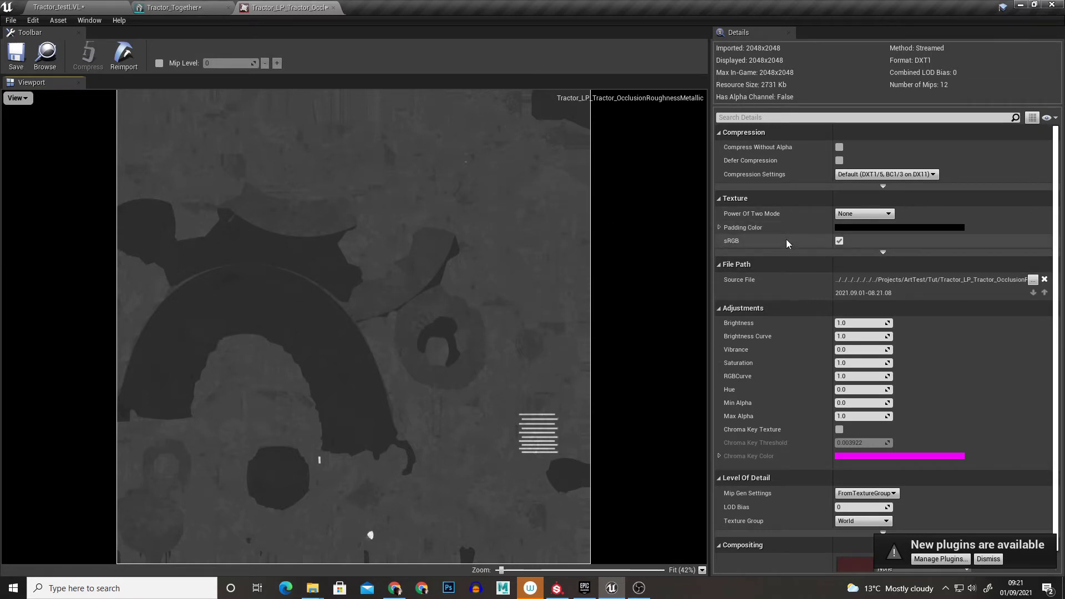
Disable sRGB on the OcclusionRoughnessMetallic texture, restore its full color channel view, and save and close it.
left_click(839, 240)
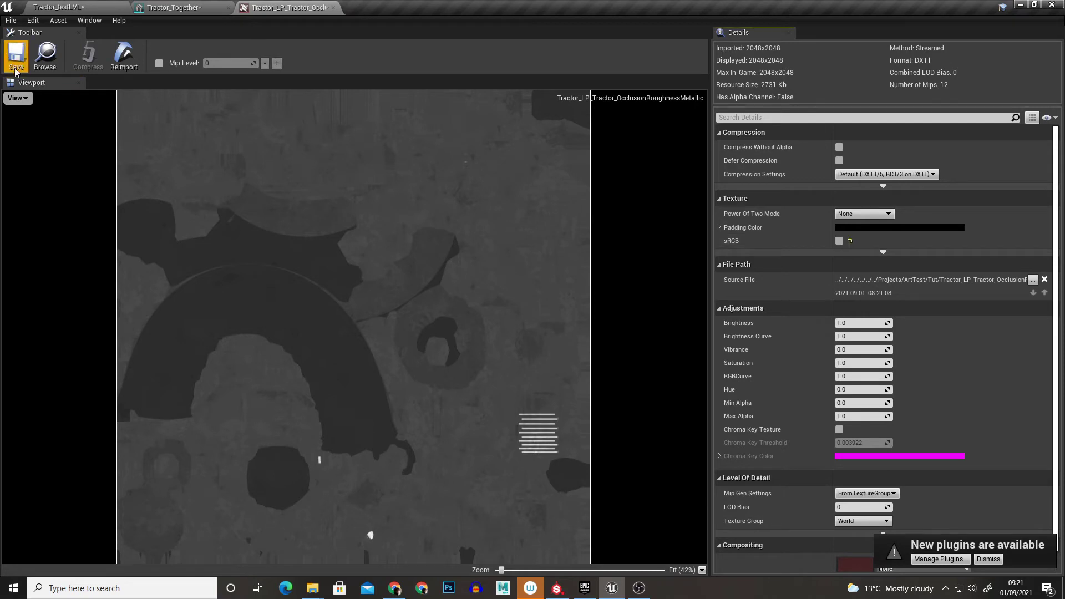
left_click(16, 98)
left_click(15, 103)
left_click(16, 98)
left_click(25, 142)
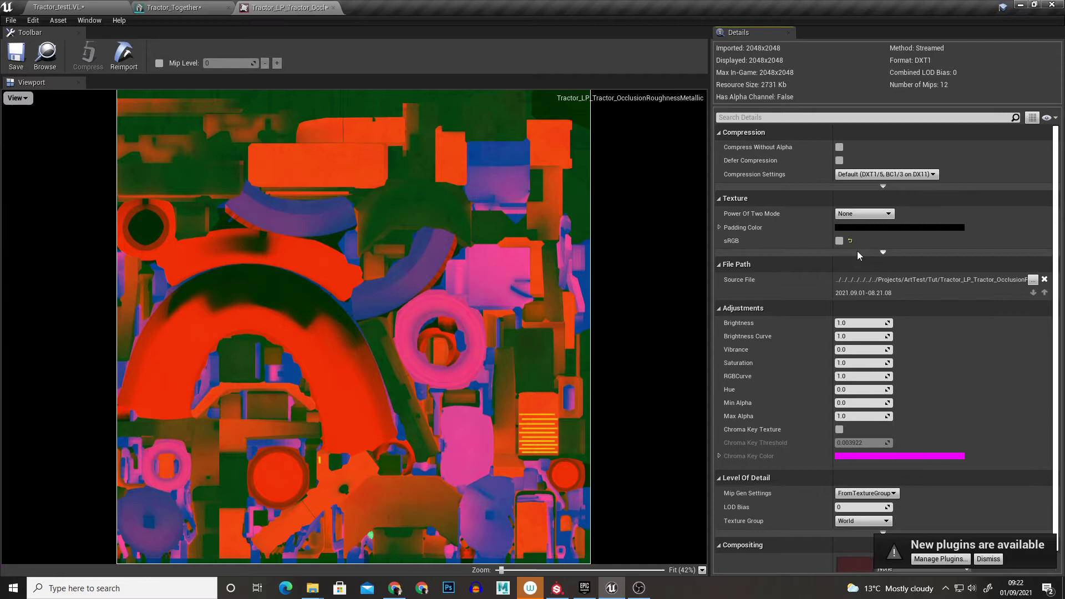
left_click(16, 56)
left_click(333, 7)
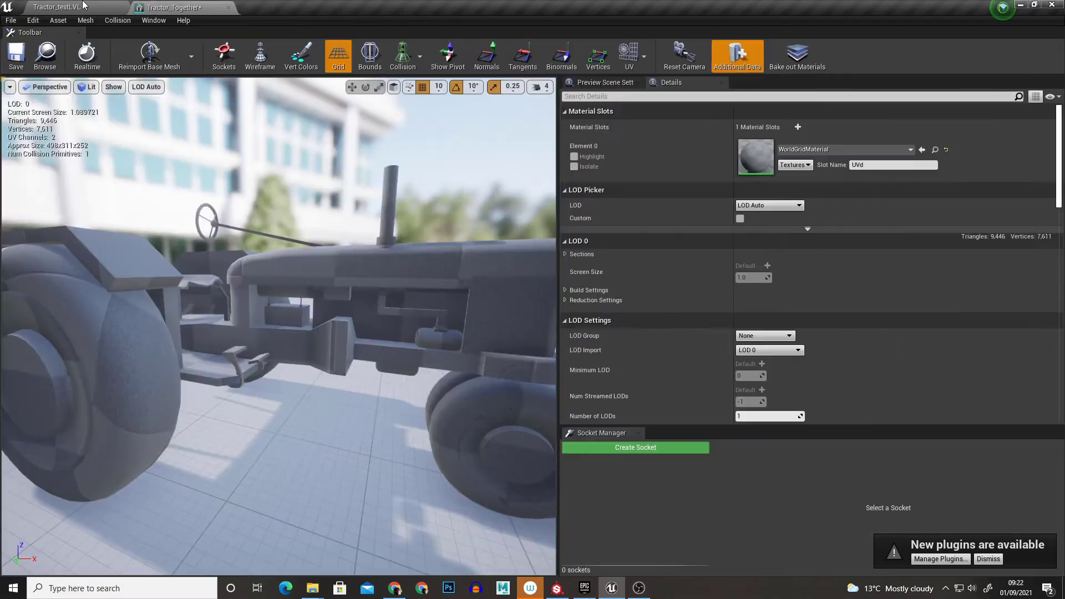
Open the Tractor_LP_Tractor_Normal texture, keep Normalmap (DXT5, BC5 on DX11) as its compression setting, and save and close it.
left_click(58, 7)
double_click(64, 492)
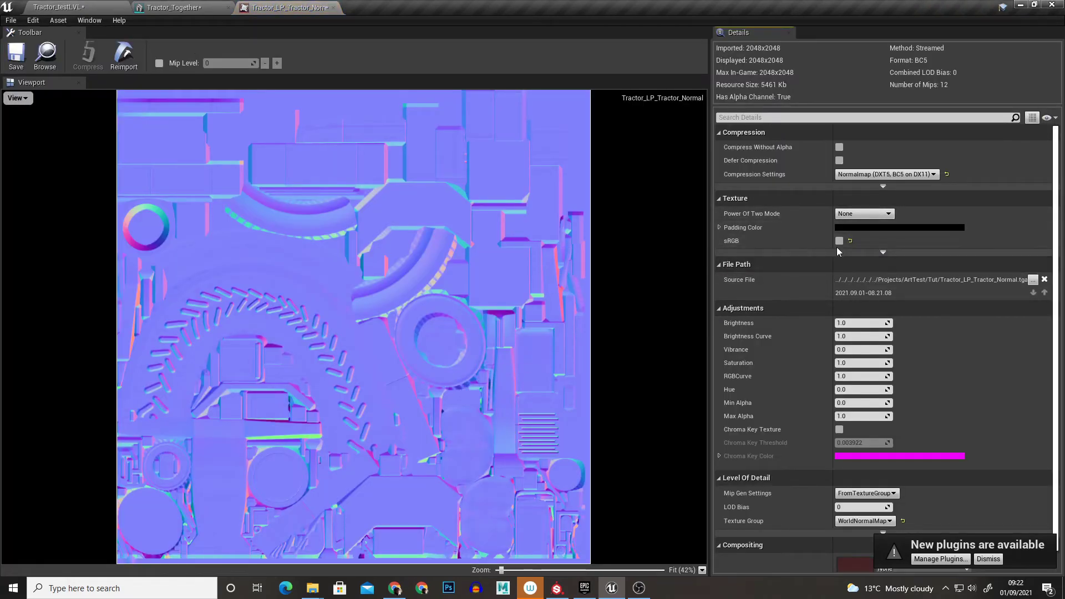
left_click(873, 175)
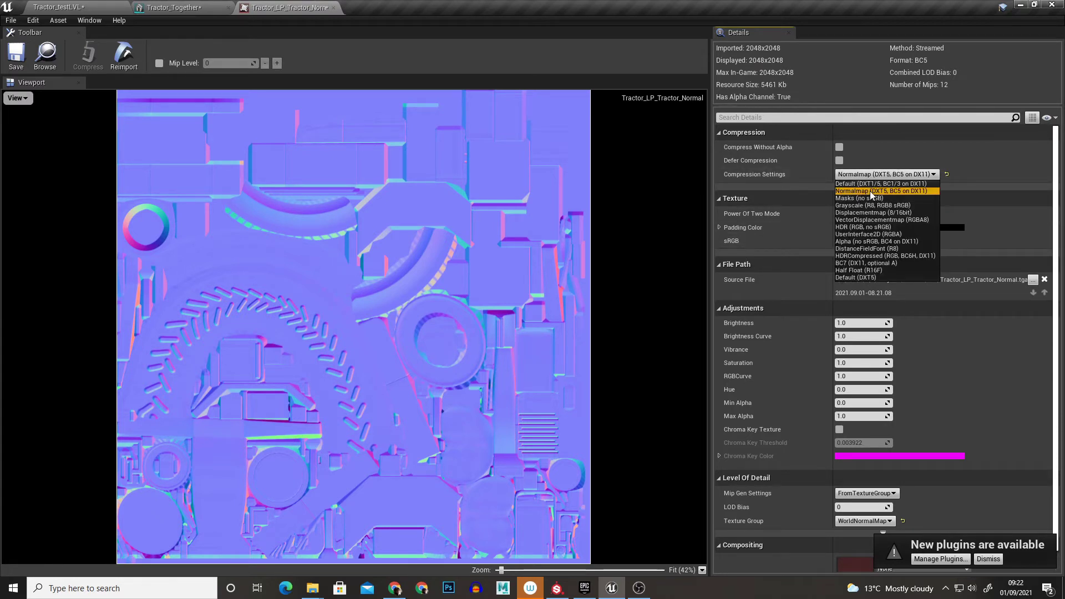
left_click(877, 178)
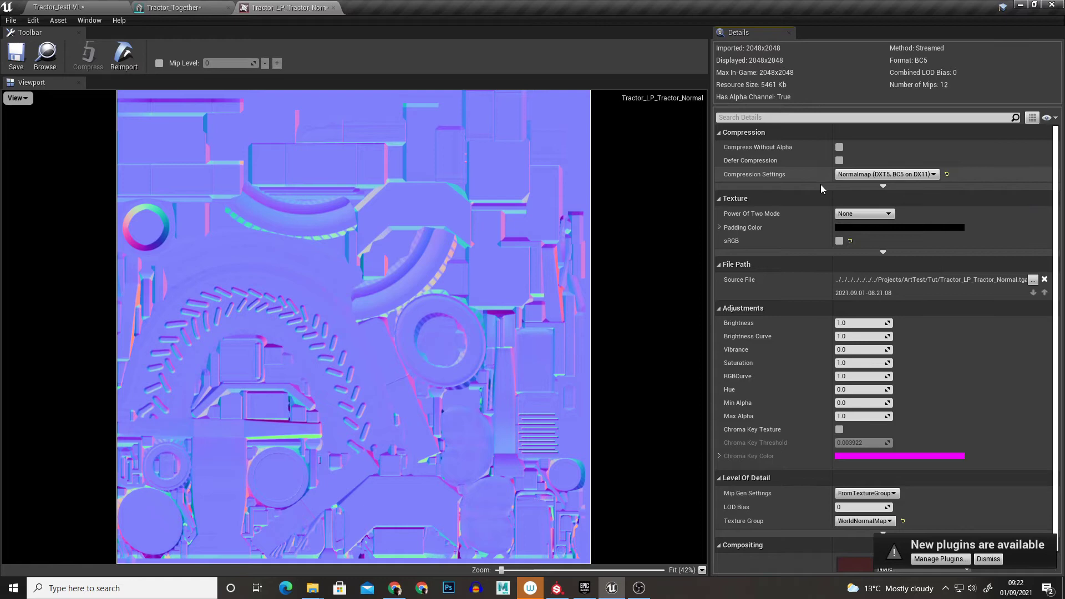
left_click(14, 60)
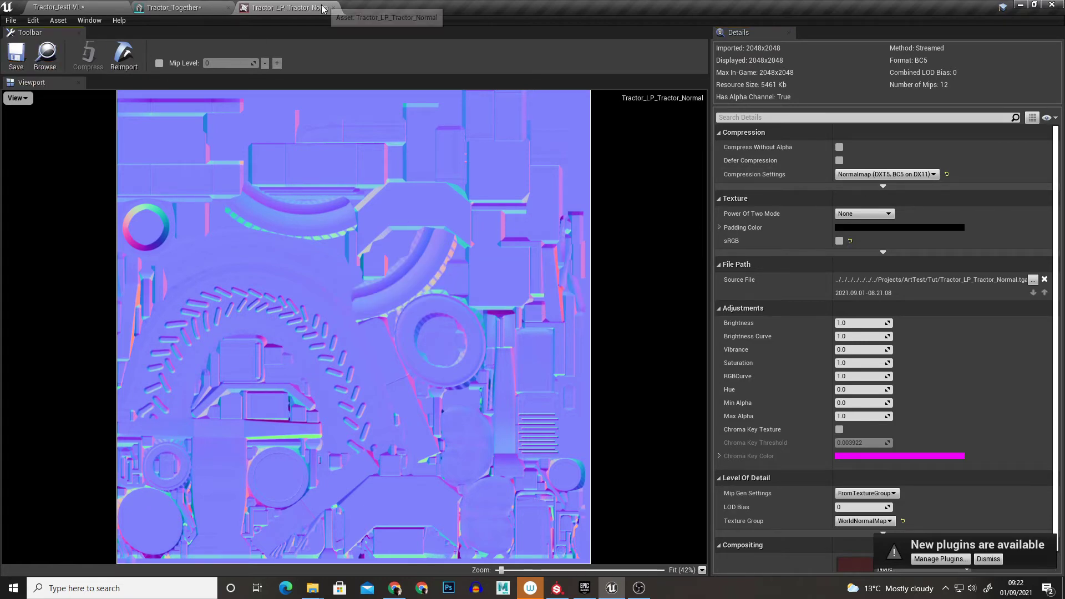
left_click(334, 8)
Create a material named M_Tractor in the ForTut folder and open it in the material editor.
left_click(44, 4)
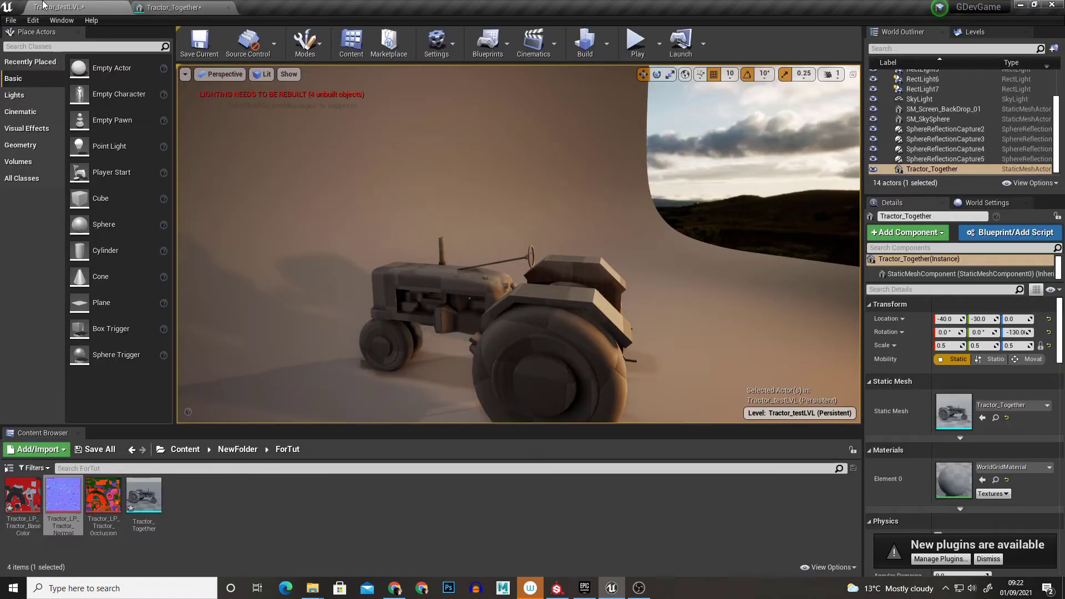
right_click(269, 506)
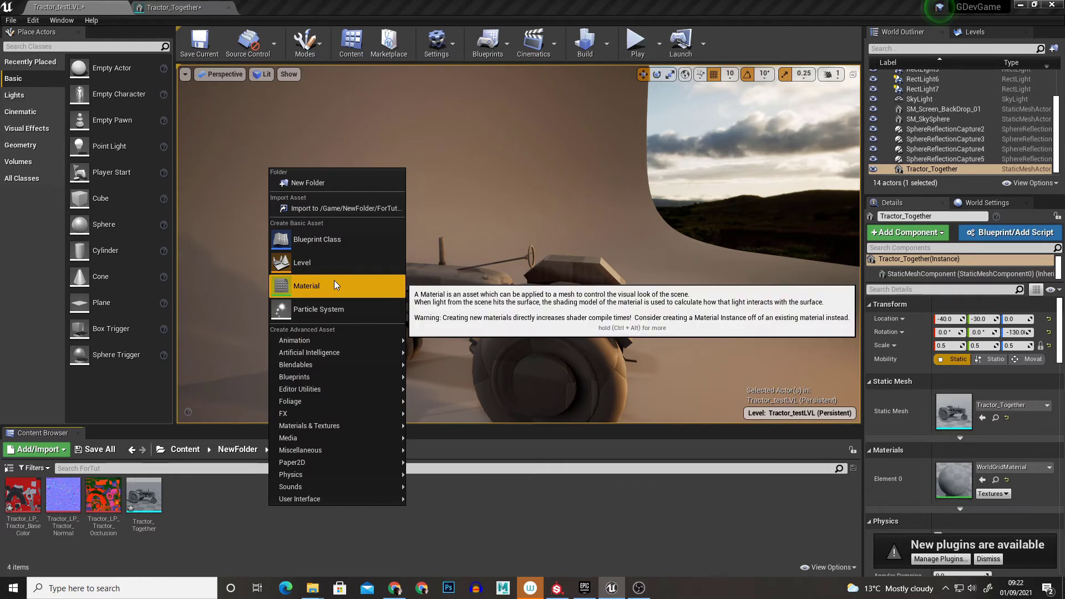
left_click(334, 285)
type("M")
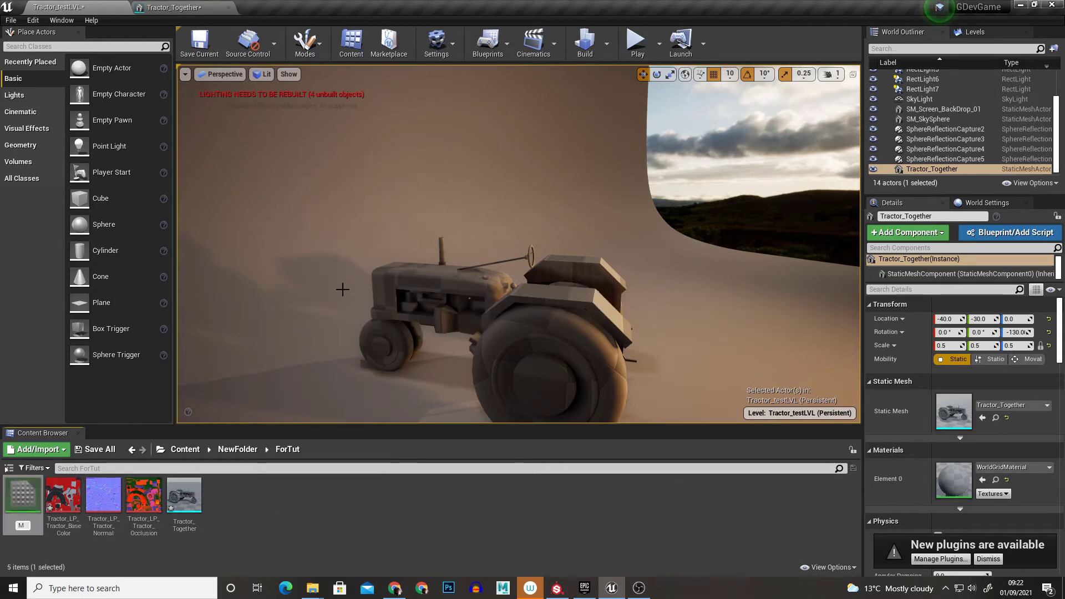
type("_Tractor")
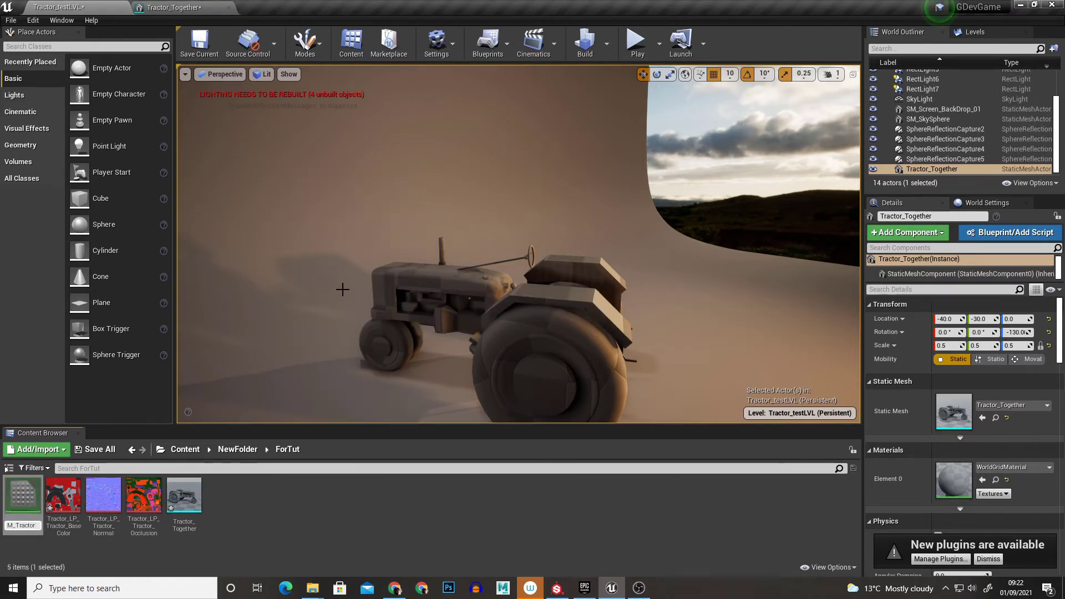
key("Return")
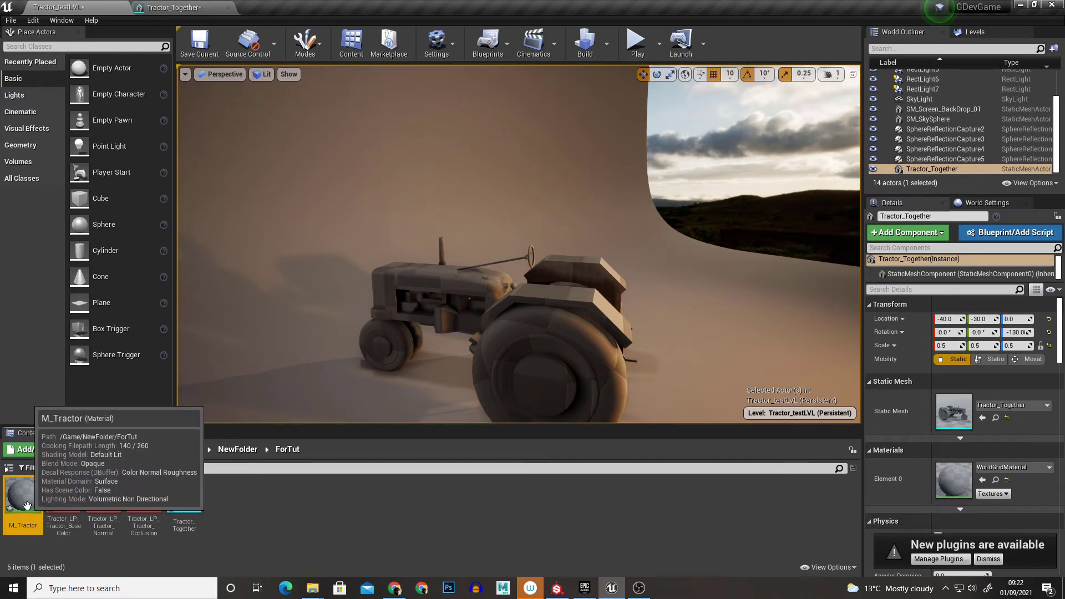
double_click(23, 499)
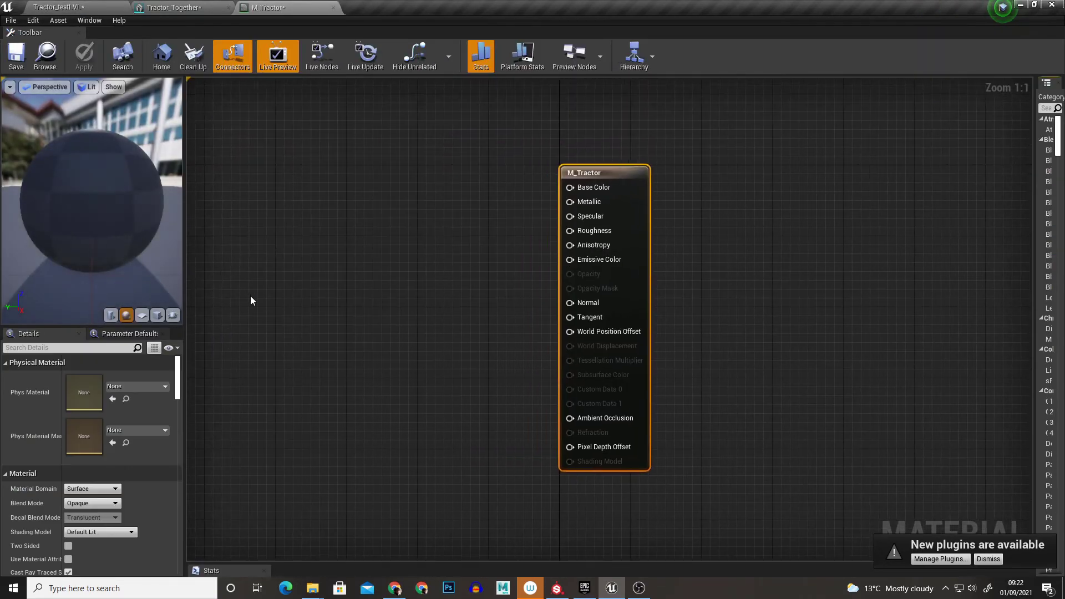
Add the BaseColor, Normal and OcclusionRoughnessMetallic textures from the ForTut folder to the M_Tractor graph as texture samples.
left_click(121, 6)
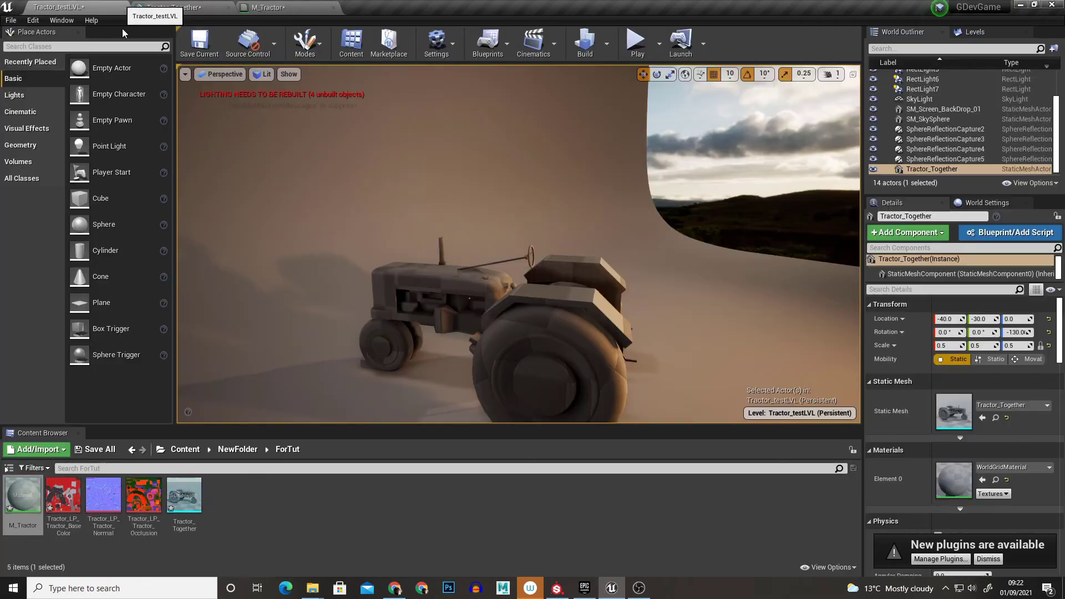
left_click(146, 495, "shift")
left_click_drag(145, 495, 328, 261)
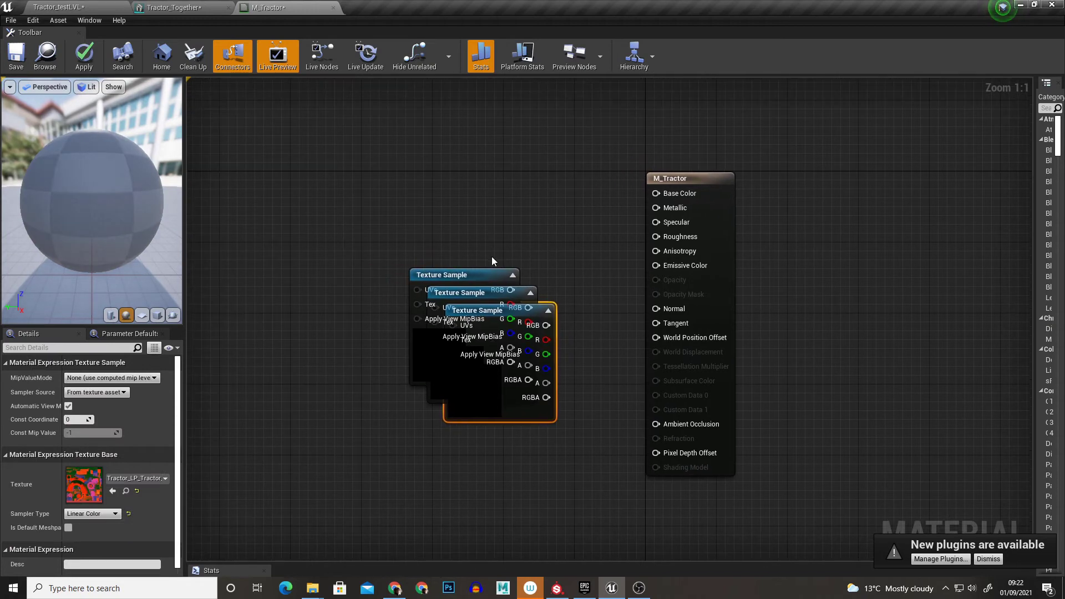
Connect the base color sample's RGB to Base Color and the normal sample's RGB to Normal, spacing the three texture samples apart.
left_click_drag(488, 275, 660, 194)
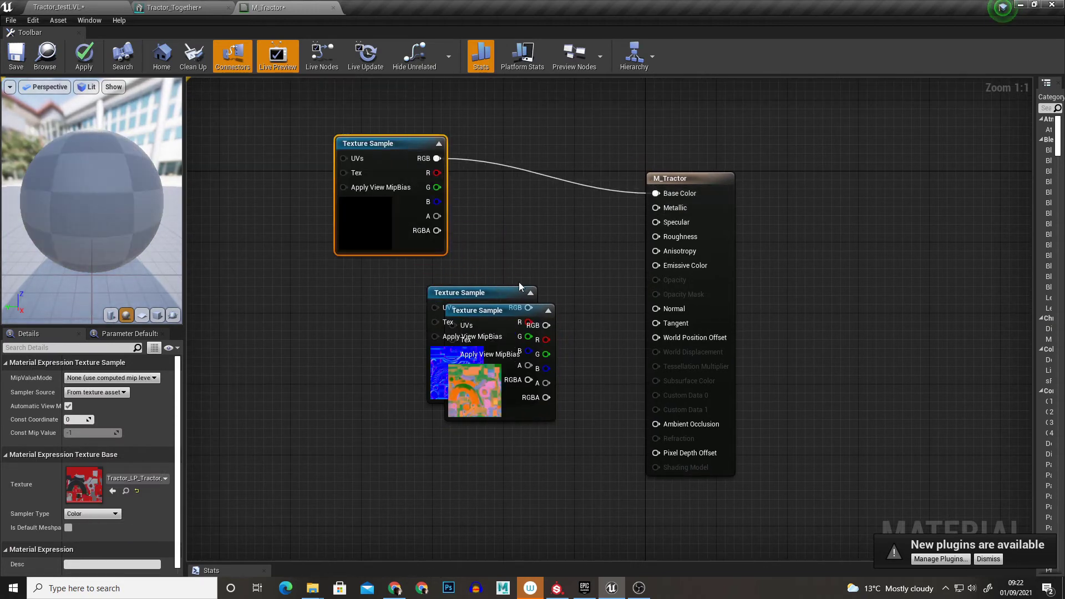
left_click_drag(519, 288, 656, 308)
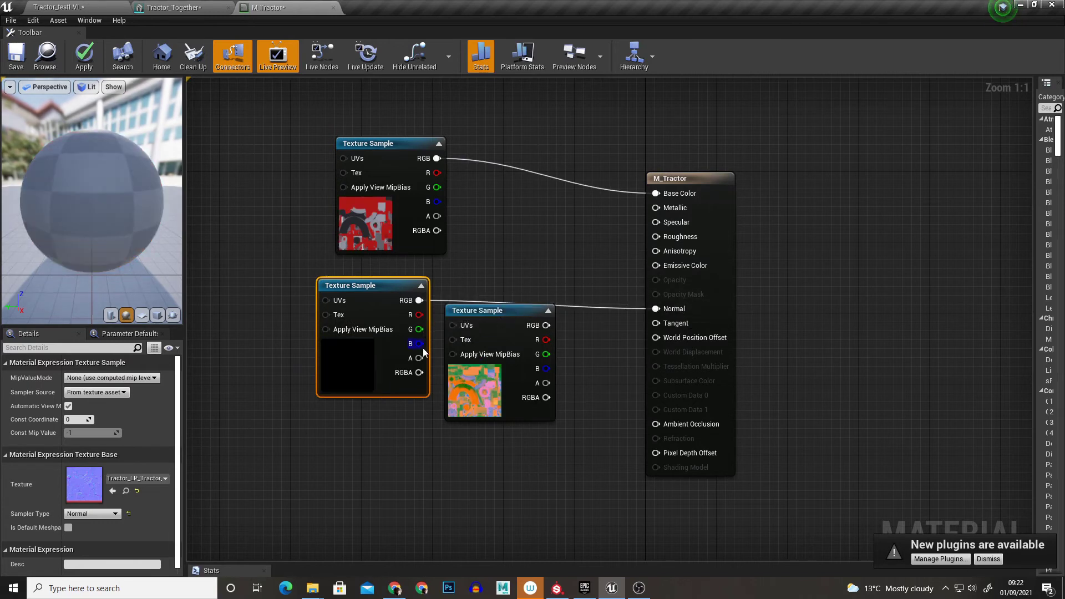
left_click_drag(373, 372, 391, 491)
left_click_drag(481, 402, 351, 384)
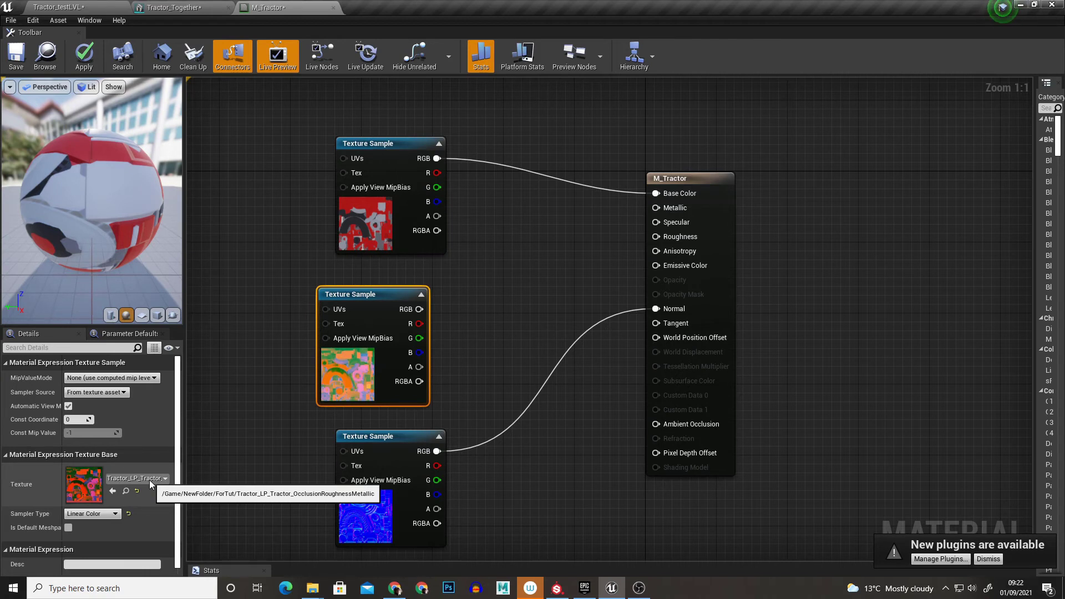
Connect the packed texture sample's R to Ambient Occlusion, G to Roughness and B to Metallic on the M_Tractor node.
left_click_drag(419, 323, 678, 426)
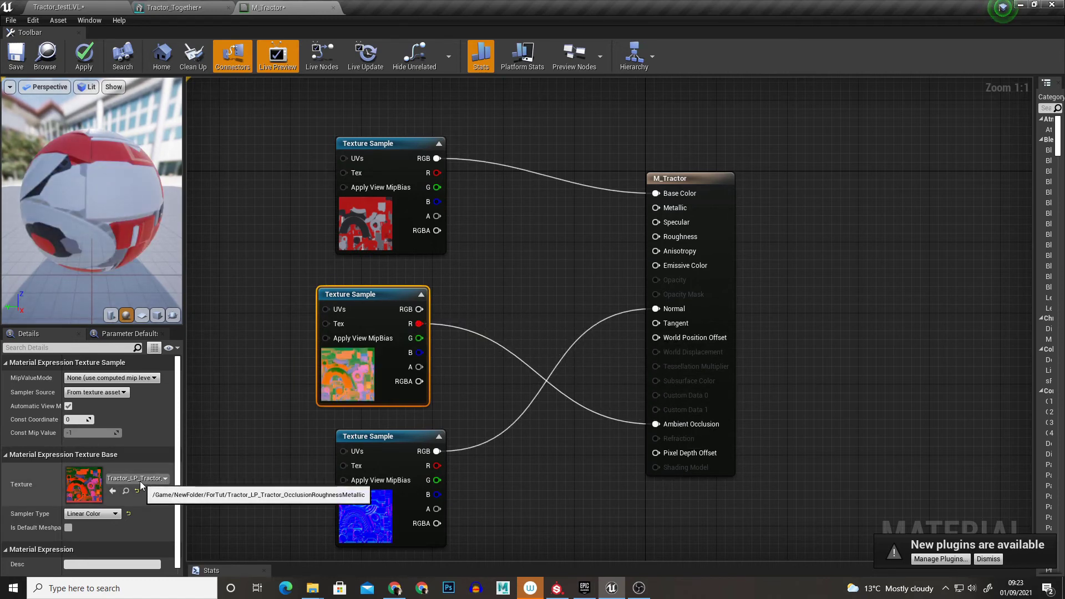
left_click_drag(419, 338, 674, 244)
left_click_drag(420, 353, 655, 208)
left_click_drag(382, 381, 363, 380)
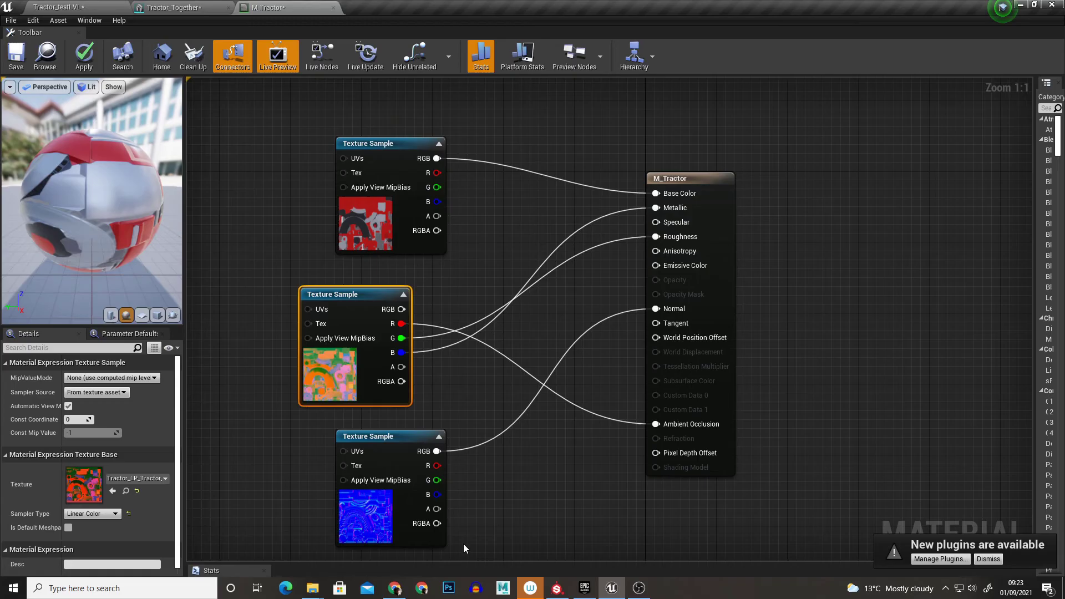
Switch to Substance Painter and examine the channel packing of the Unreal Engine 4 (Packed)_copy output template.
left_click(557, 589)
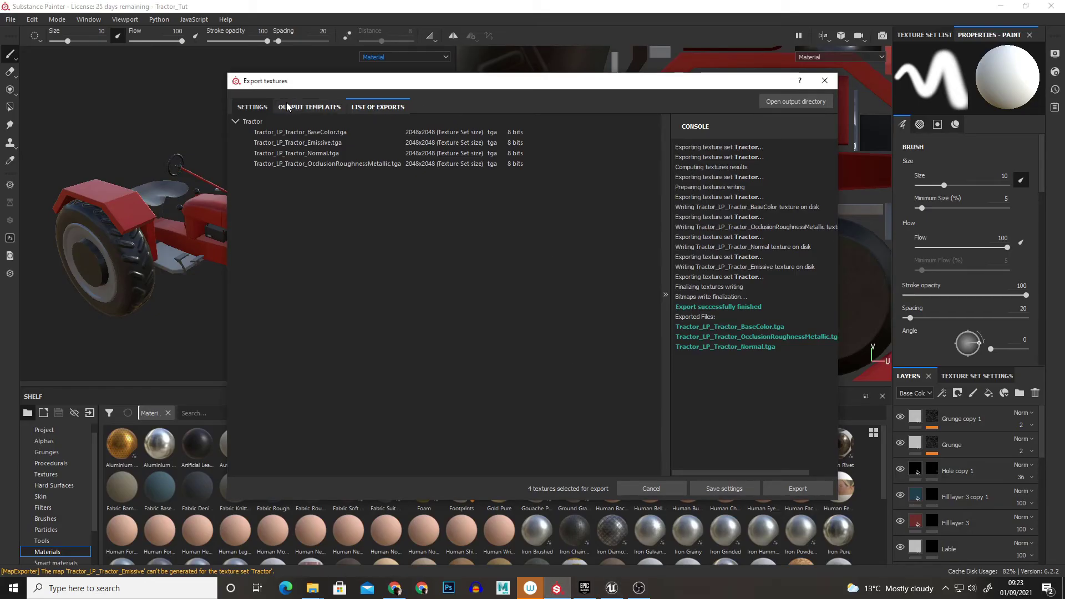
left_click(309, 107)
left_click(297, 463)
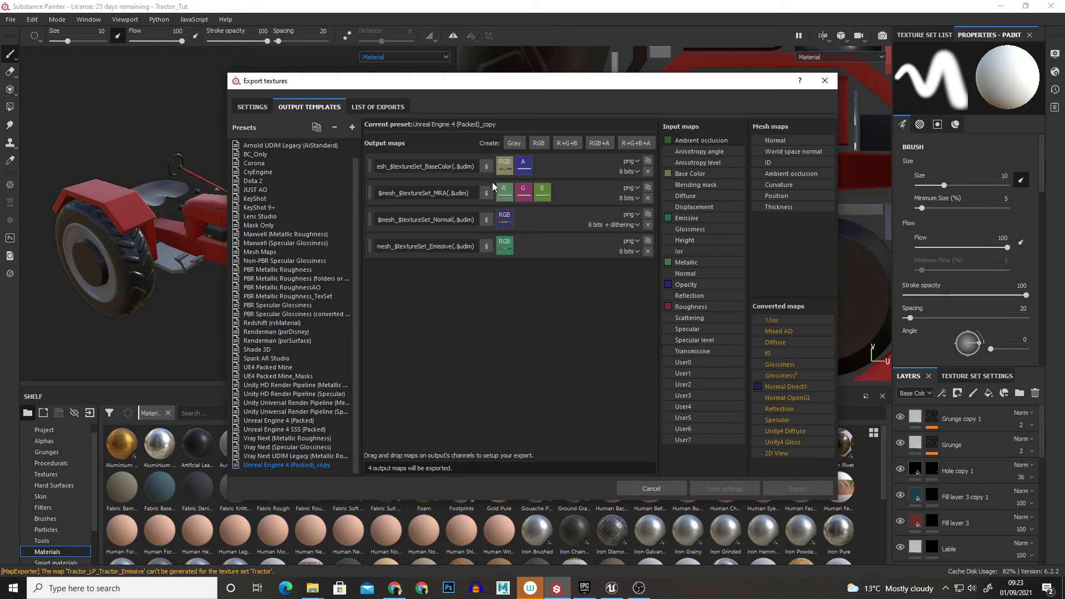
Back in Unreal Engine, try wiring the packed texture sample's R to Metallic, G to Roughness and B to Ambient Occlusion.
left_click(612, 589)
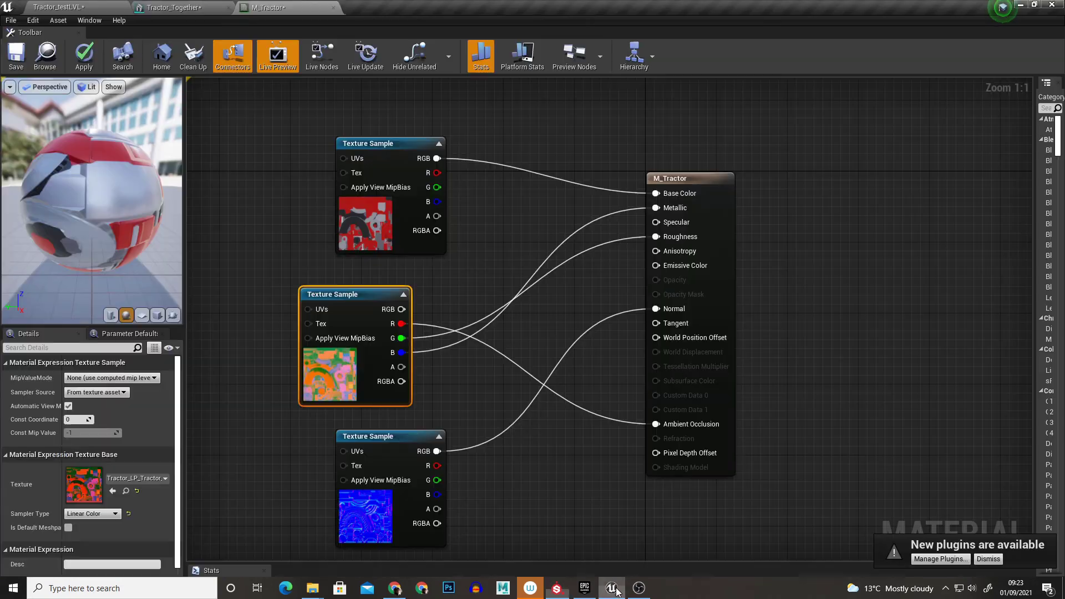
left_click_drag(402, 323, 656, 208)
left_click_drag(402, 338, 655, 424)
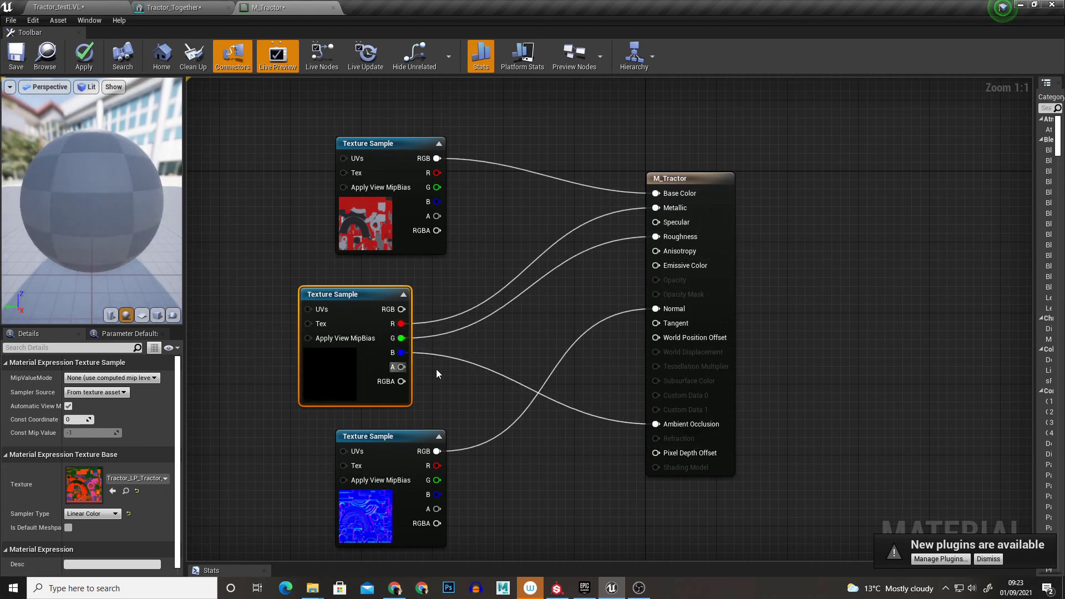
Undo the rewiring of the packed texture sample's channels to Metallic and Ambient Occlusion.
key("ctrl+z")
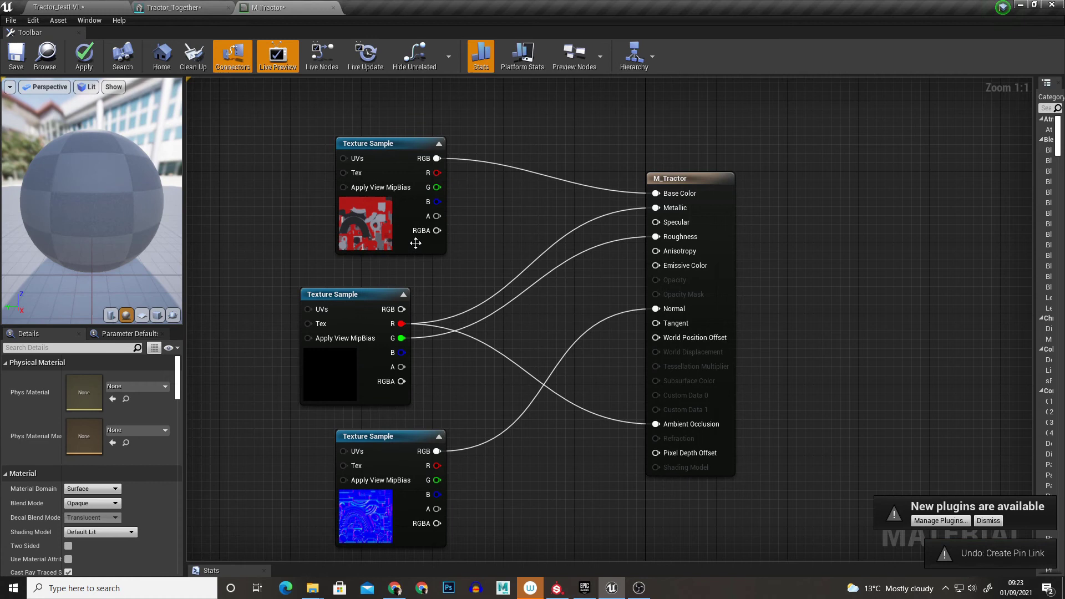
key("ctrl+z")
key("ctrl+z")
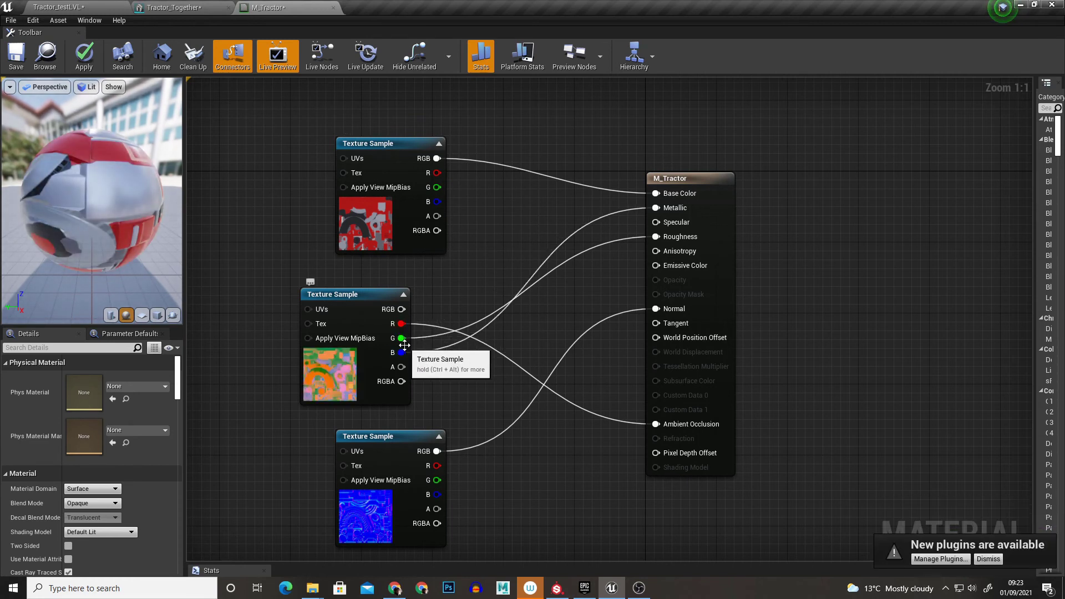
Check the textures on the material preview sphere and save the M_Tractor material.
left_click_drag(136, 249, 67, 253)
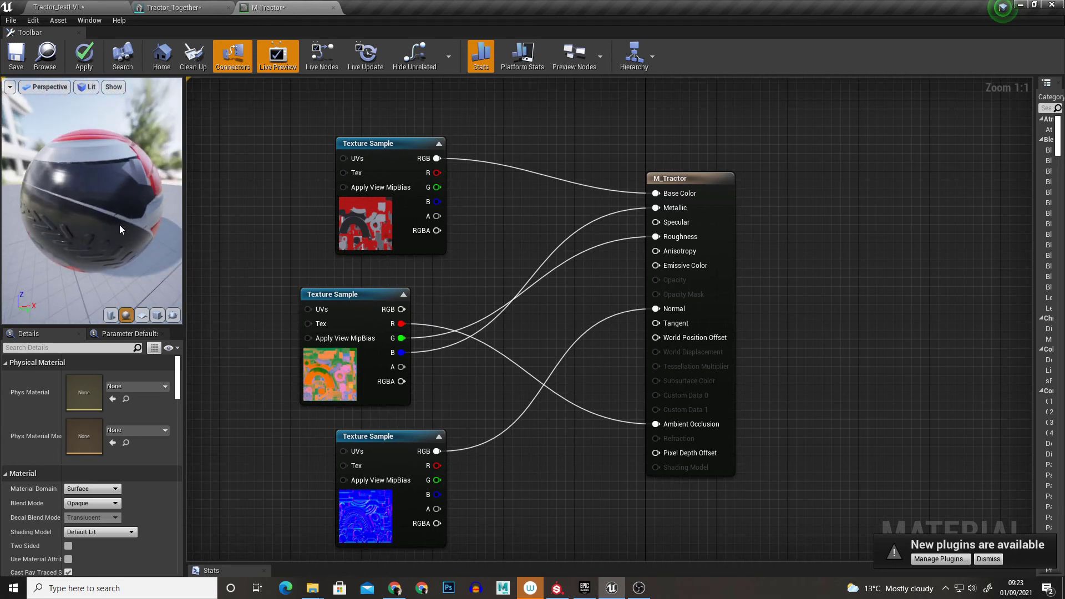
left_click_drag(119, 225, 97, 211)
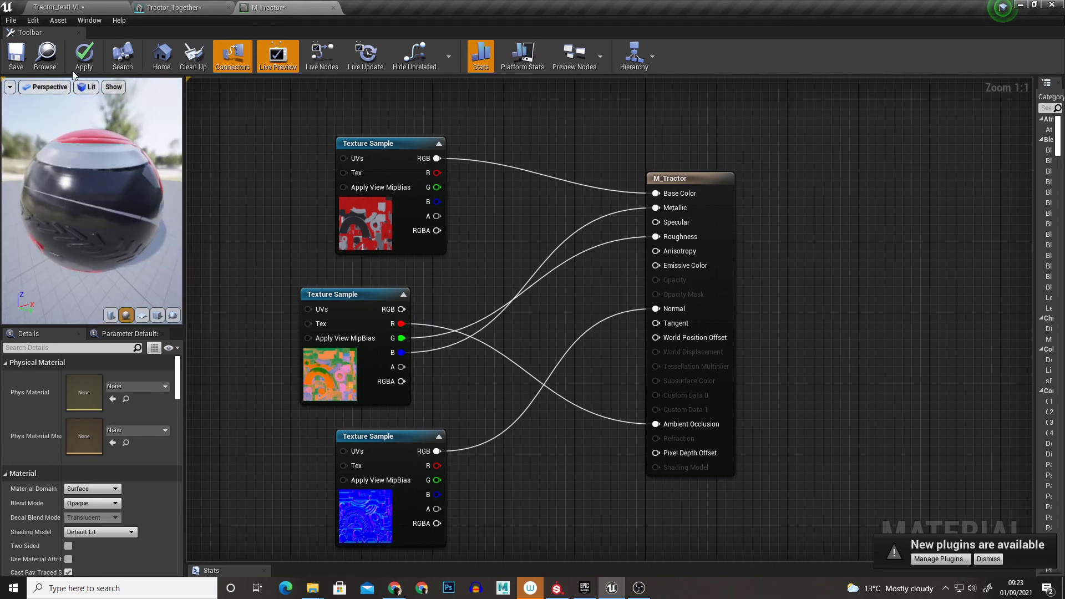
left_click(15, 55)
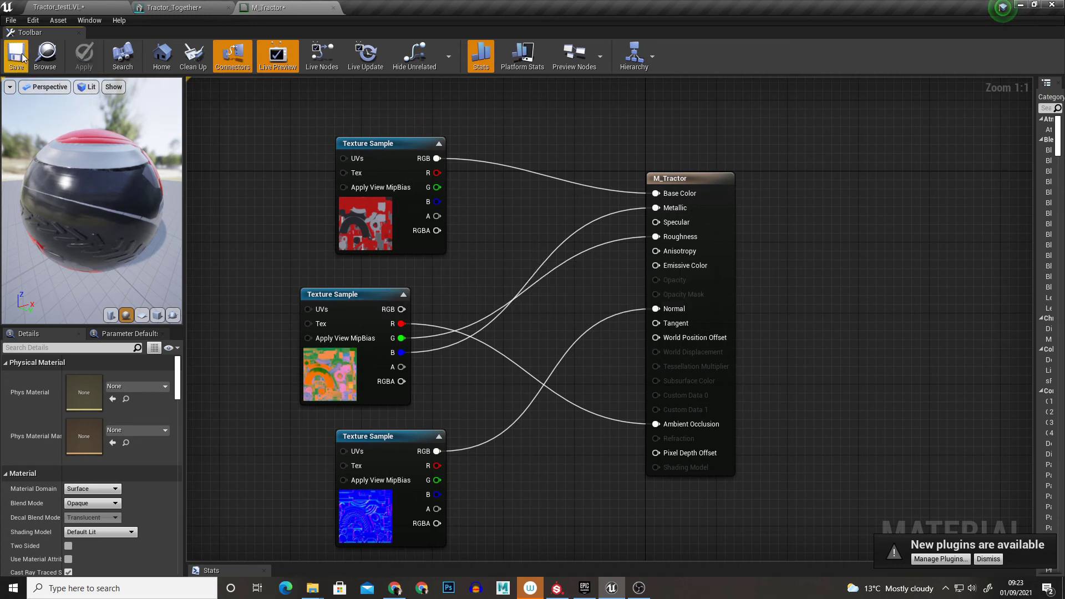
Apply the M_Tractor material from the ForTut folder to the tractor mesh in the Tractor_testLVL level.
left_click(104, 5)
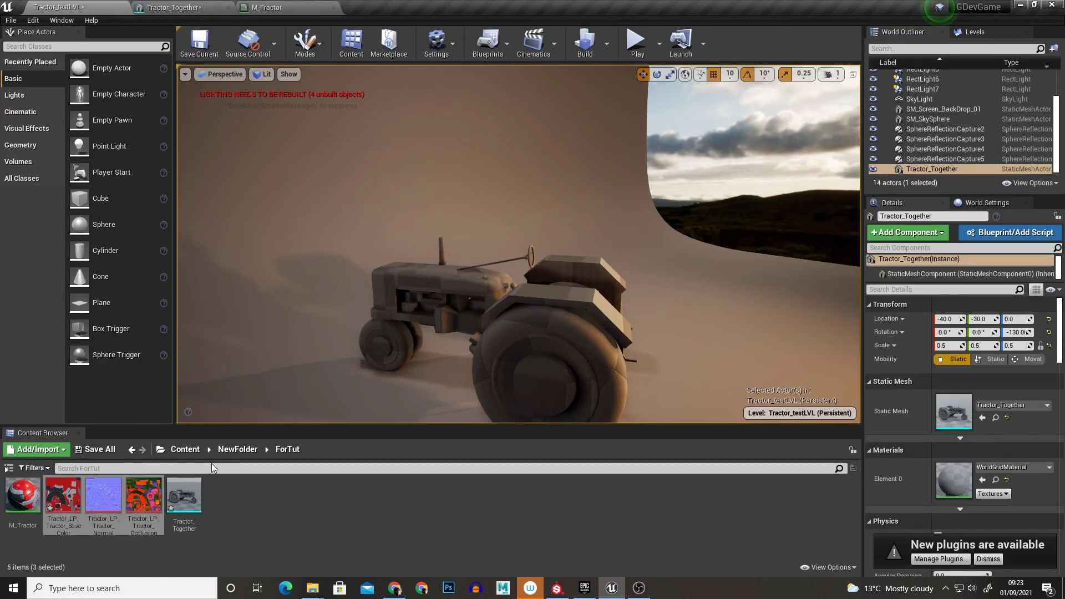
left_click_drag(23, 493, 341, 294)
scroll(574, 351, "up", 5)
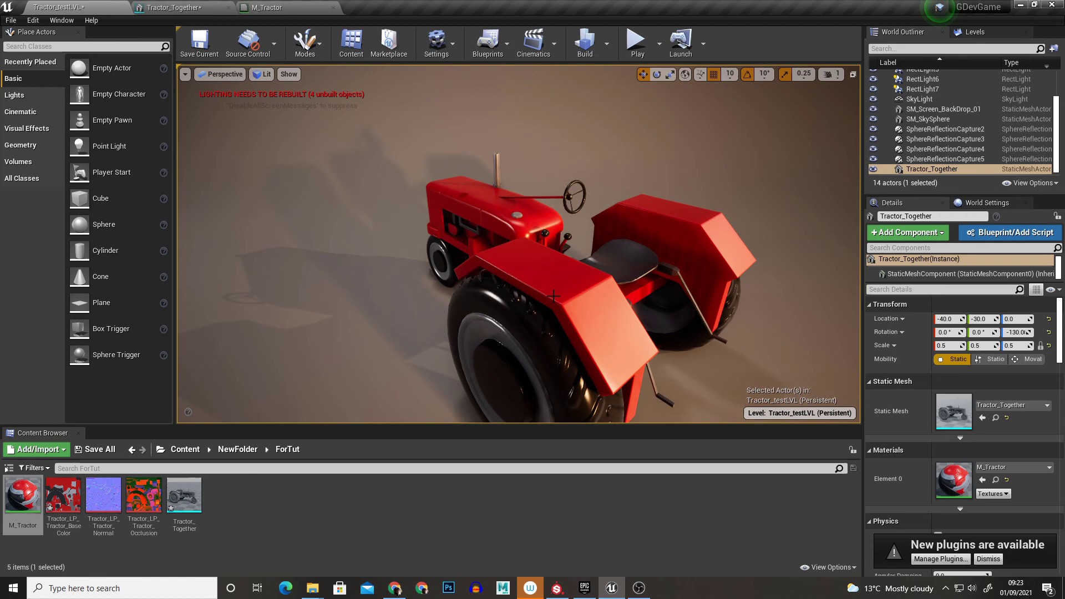
Close the Export textures dialog in Substance Painter without exporting and return to the Unreal Engine level.
left_click(556, 587)
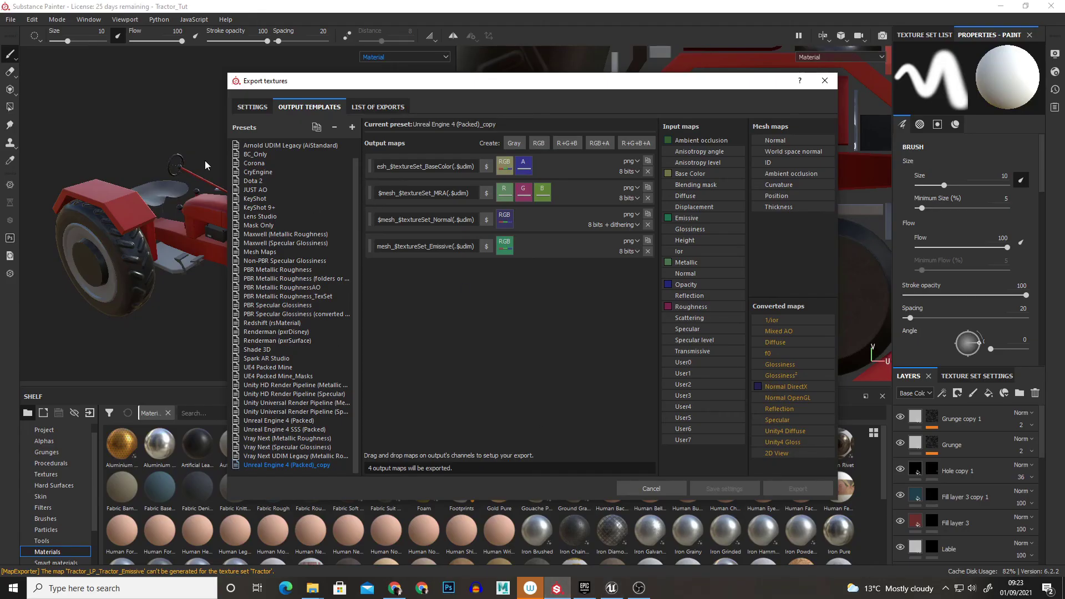
left_click(825, 81)
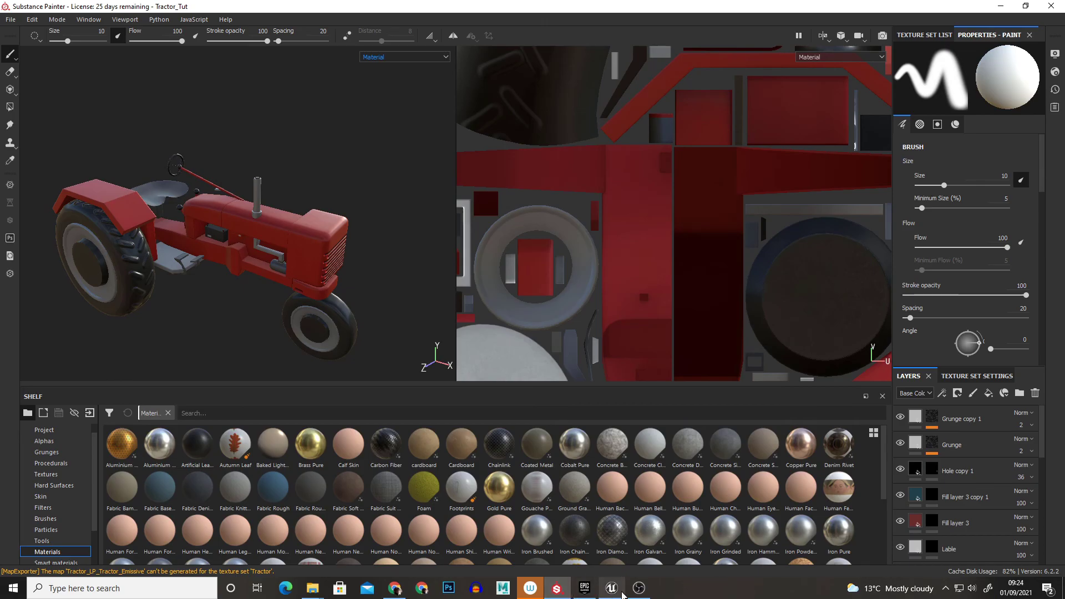
left_click(611, 588)
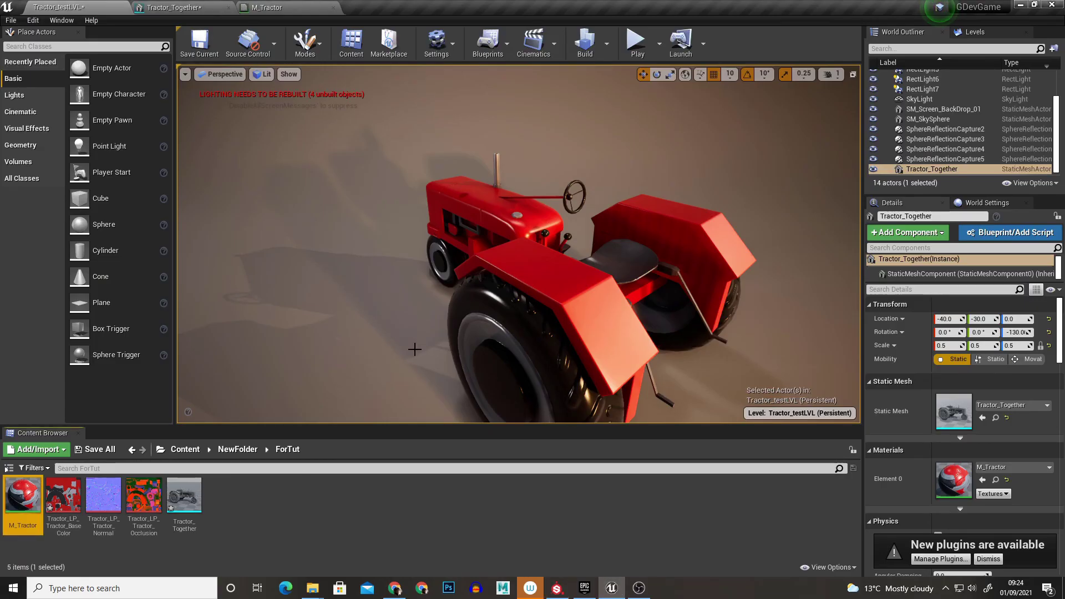